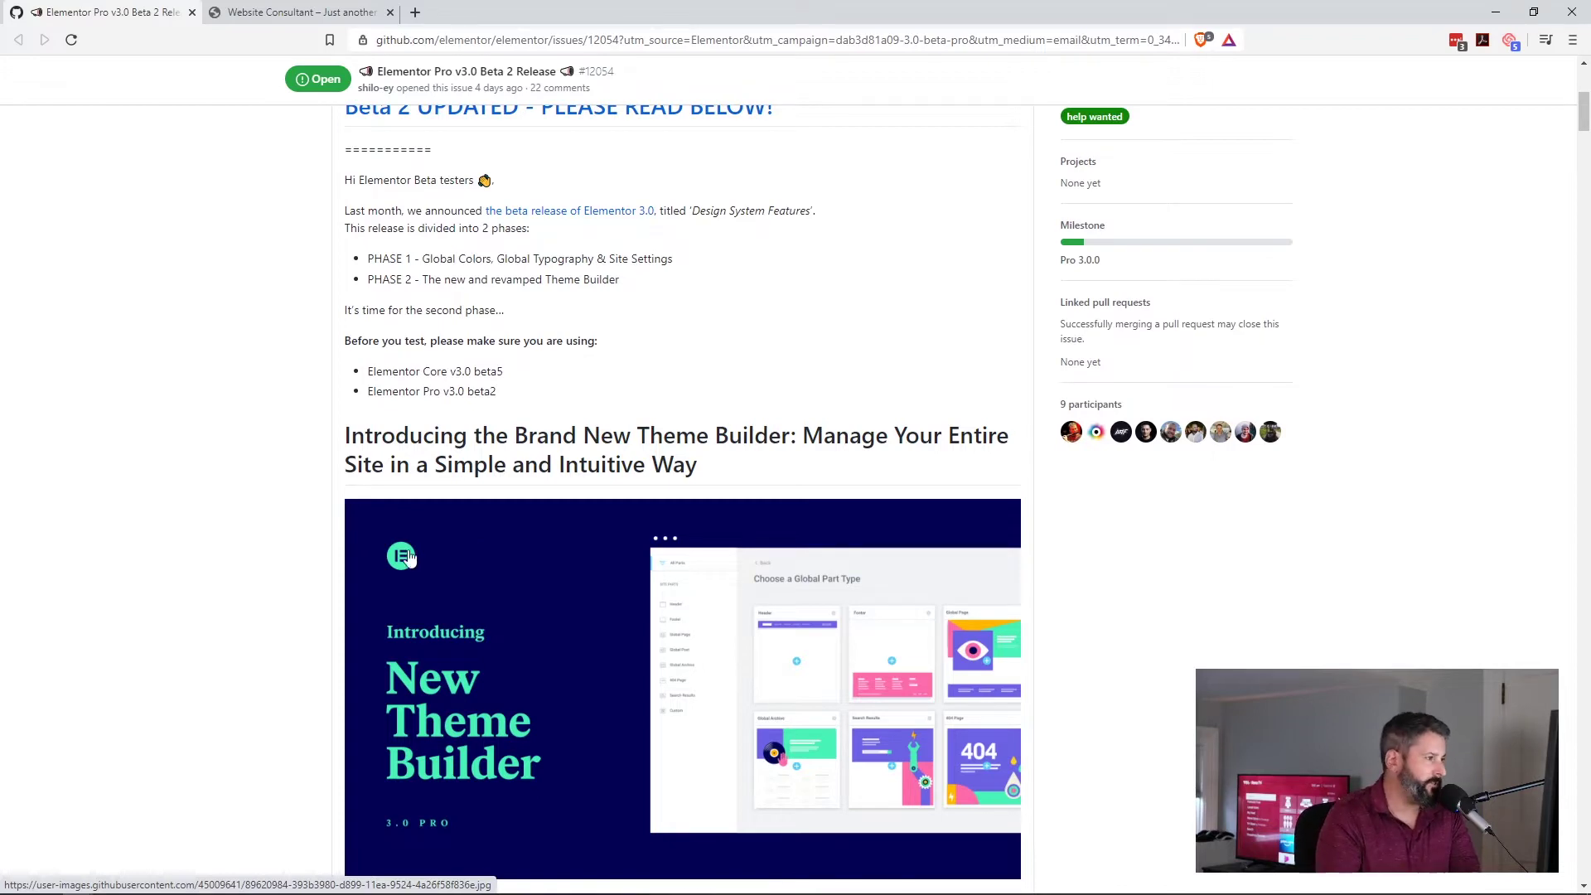
# Read the Theme Builder notes in the Elementor Pro v3.0 Beta 2 release issue, then switch to the Website Consultant tab
pyautogui.scroll(-6, 439, 645)
pyautogui.scroll(-2, 464, 646)
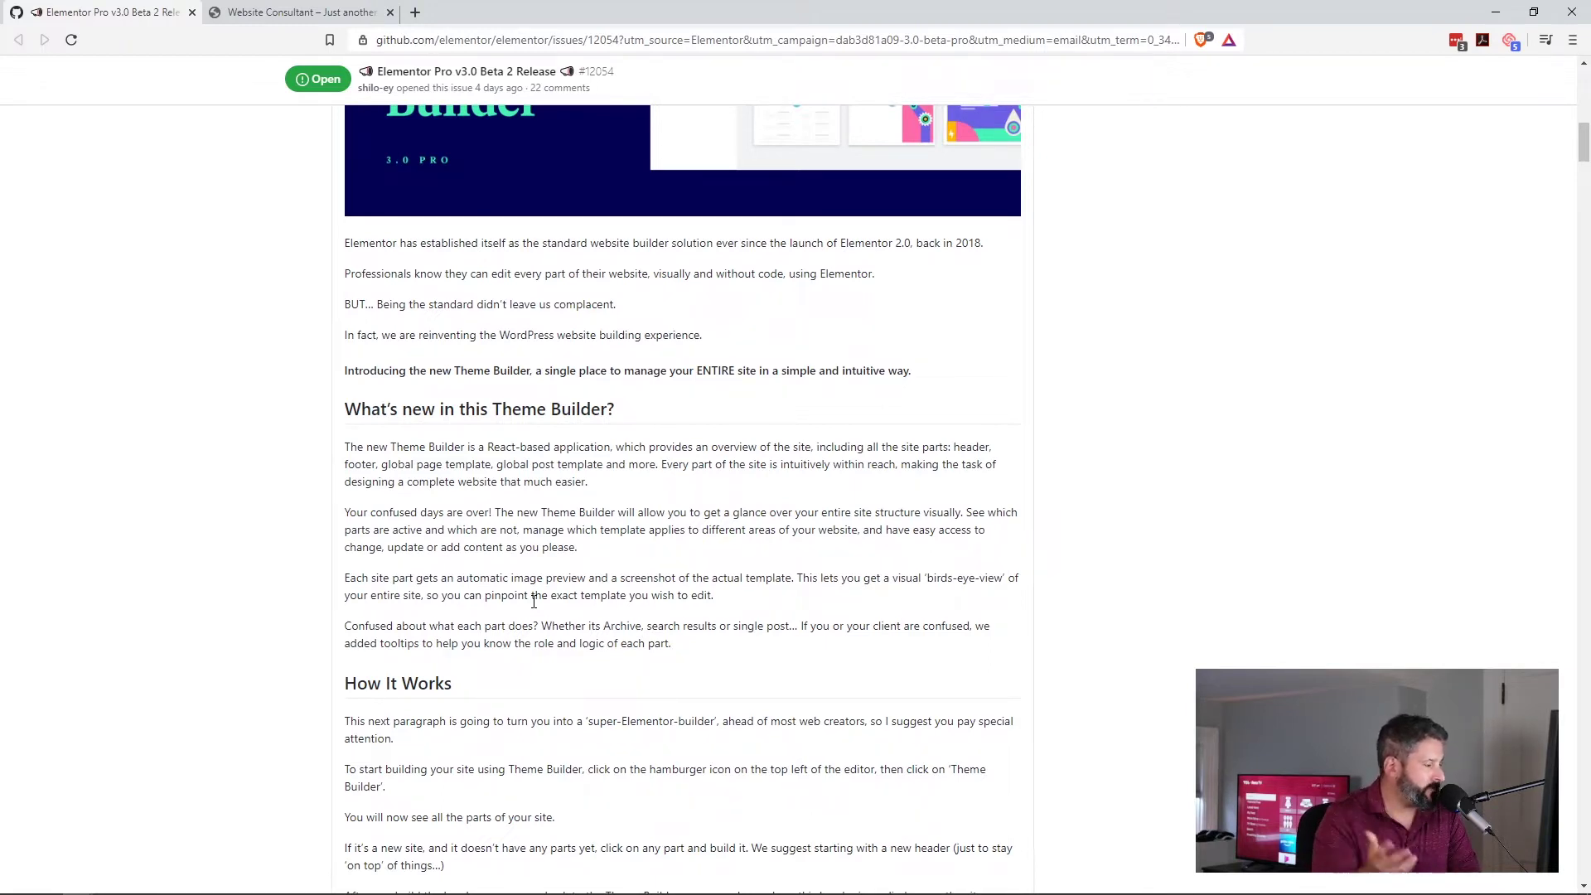
pyautogui.scroll(-3, 547, 626)
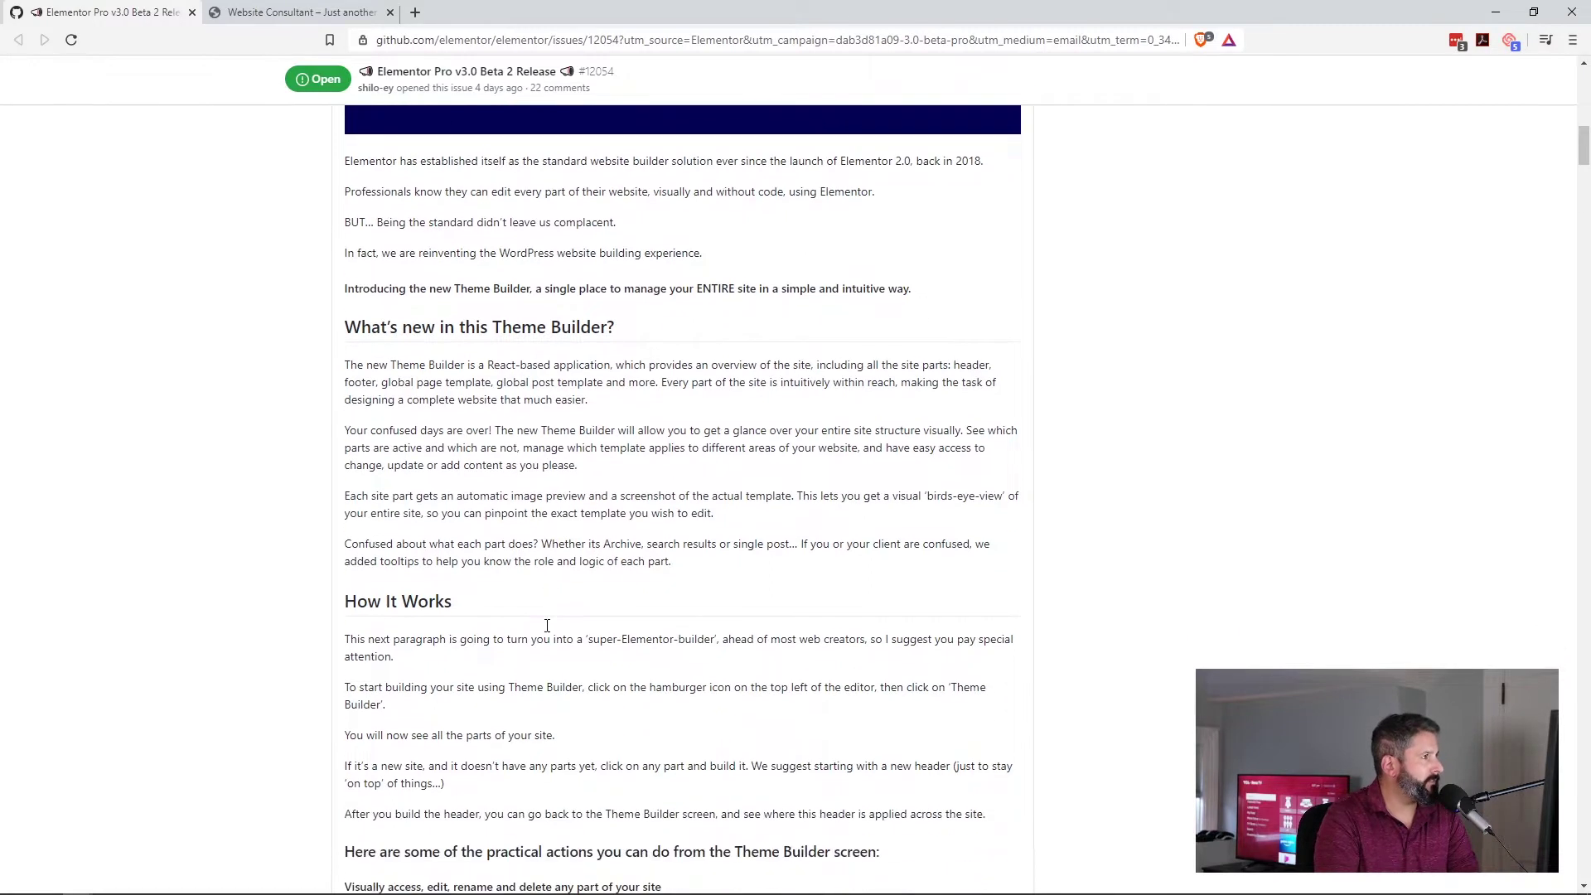
pyautogui.scroll(-1, 550, 620)
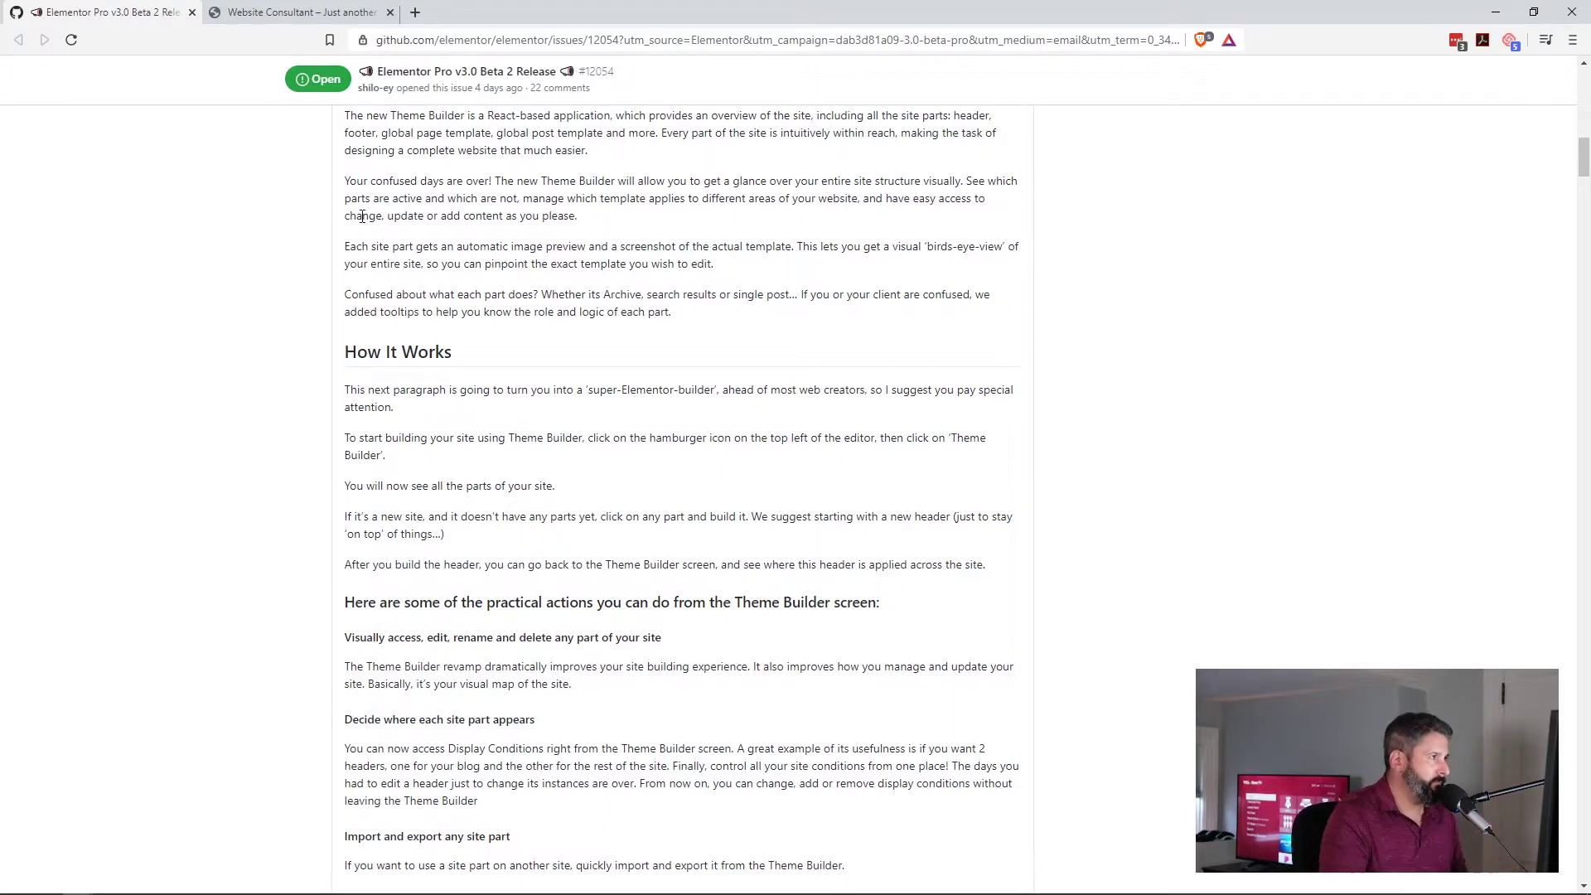
pyautogui.click(316, 9)
# Check the Header, Footer, Single Post, Single Page, Search Results and Error 404 site parts for existing templates
pyautogui.moveTo(375, 68)
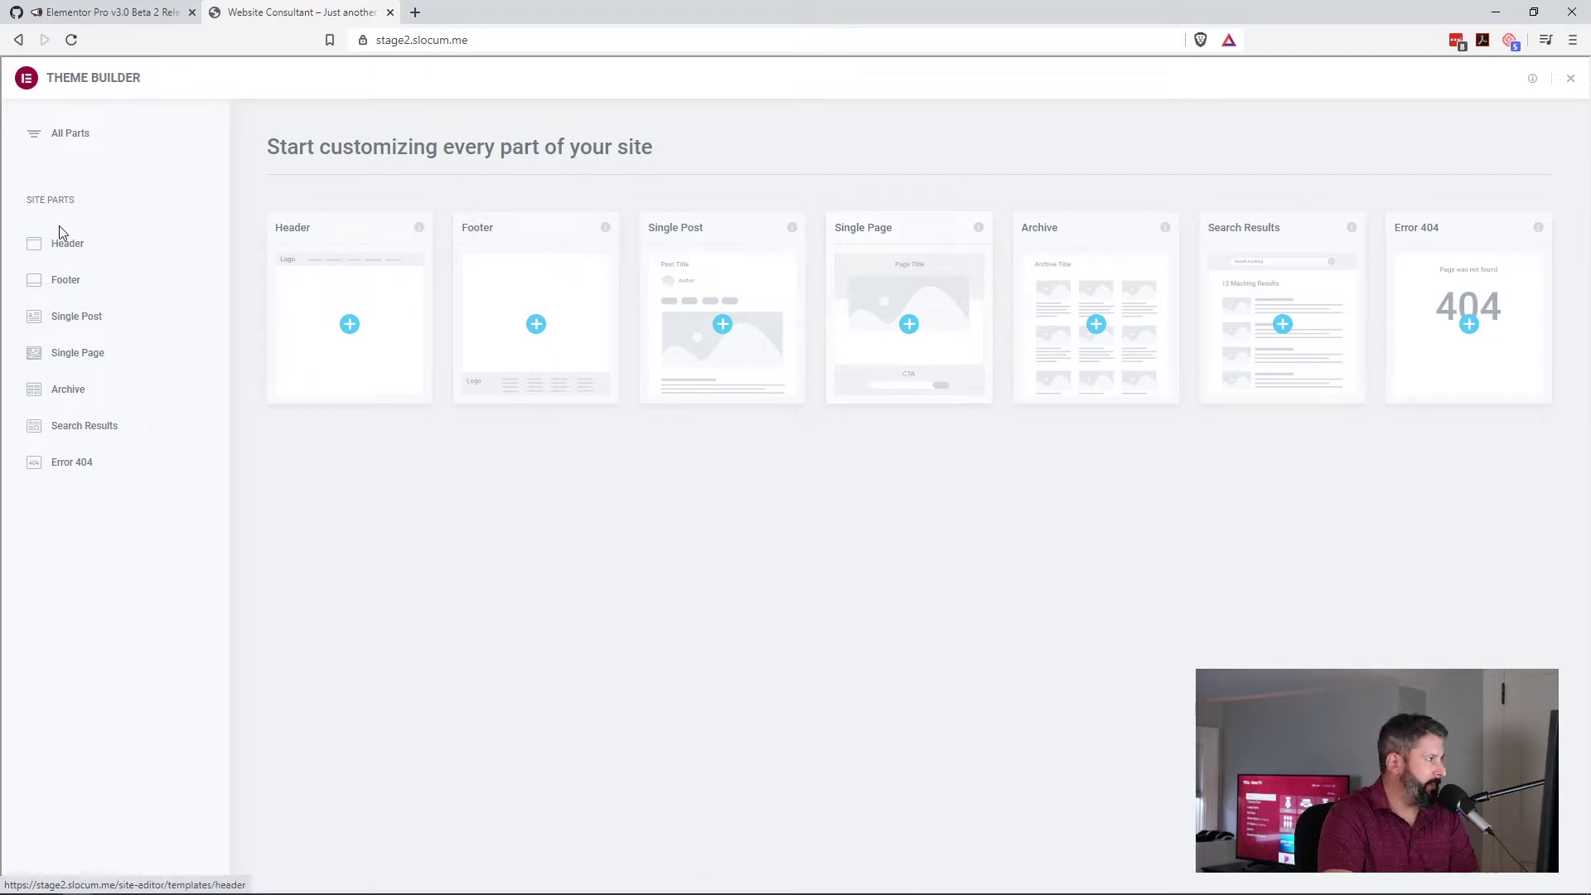
pyautogui.click(72, 257)
pyautogui.click(62, 281)
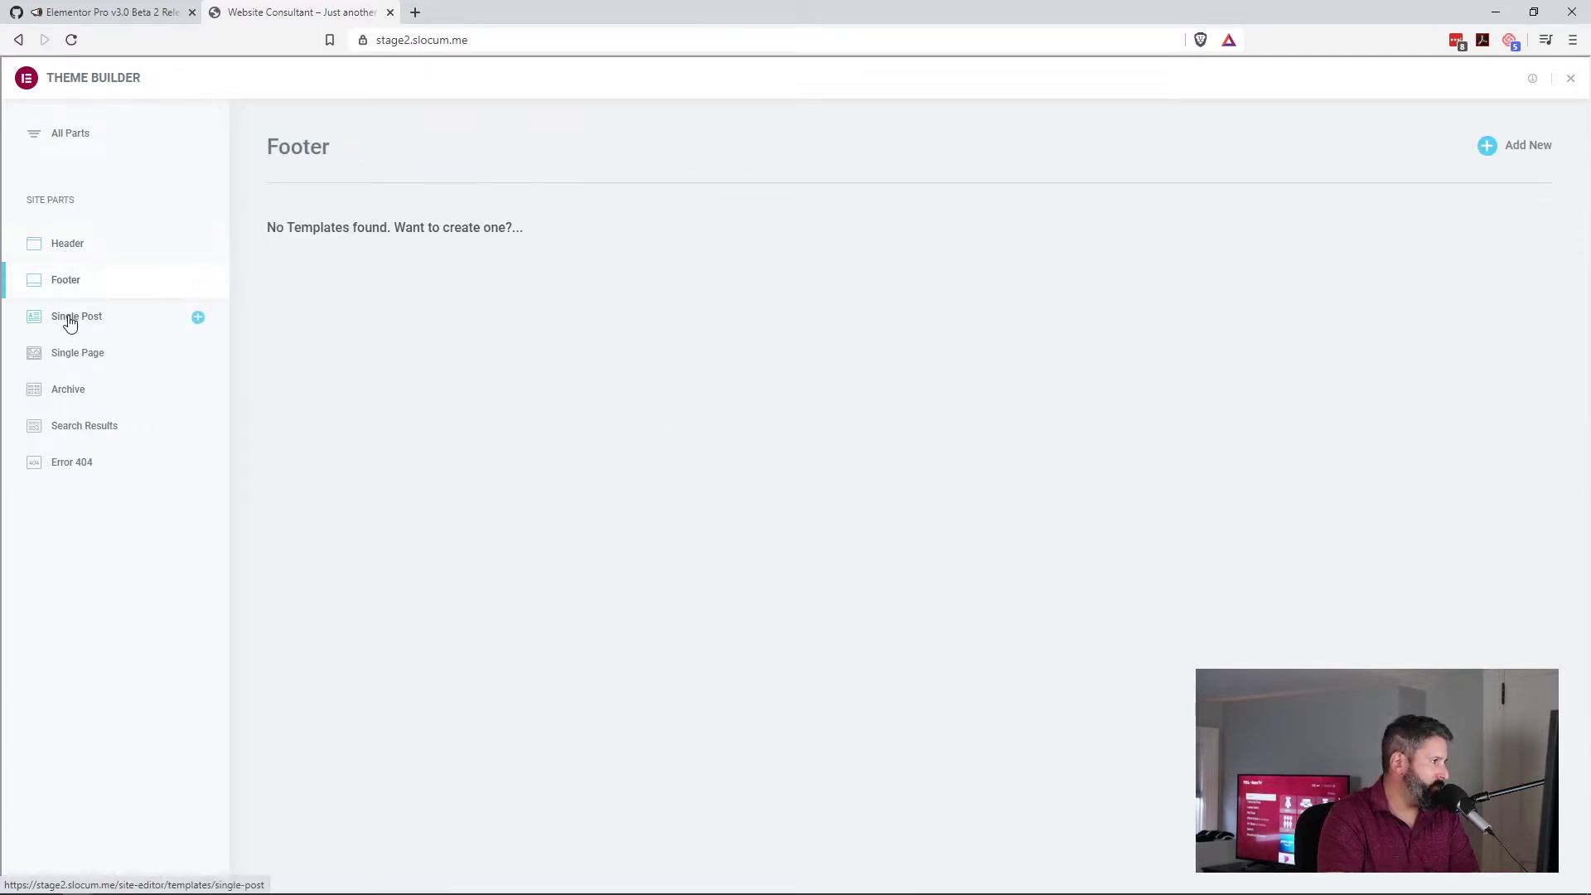
pyautogui.click(66, 317)
pyautogui.click(77, 368)
pyautogui.click(78, 425)
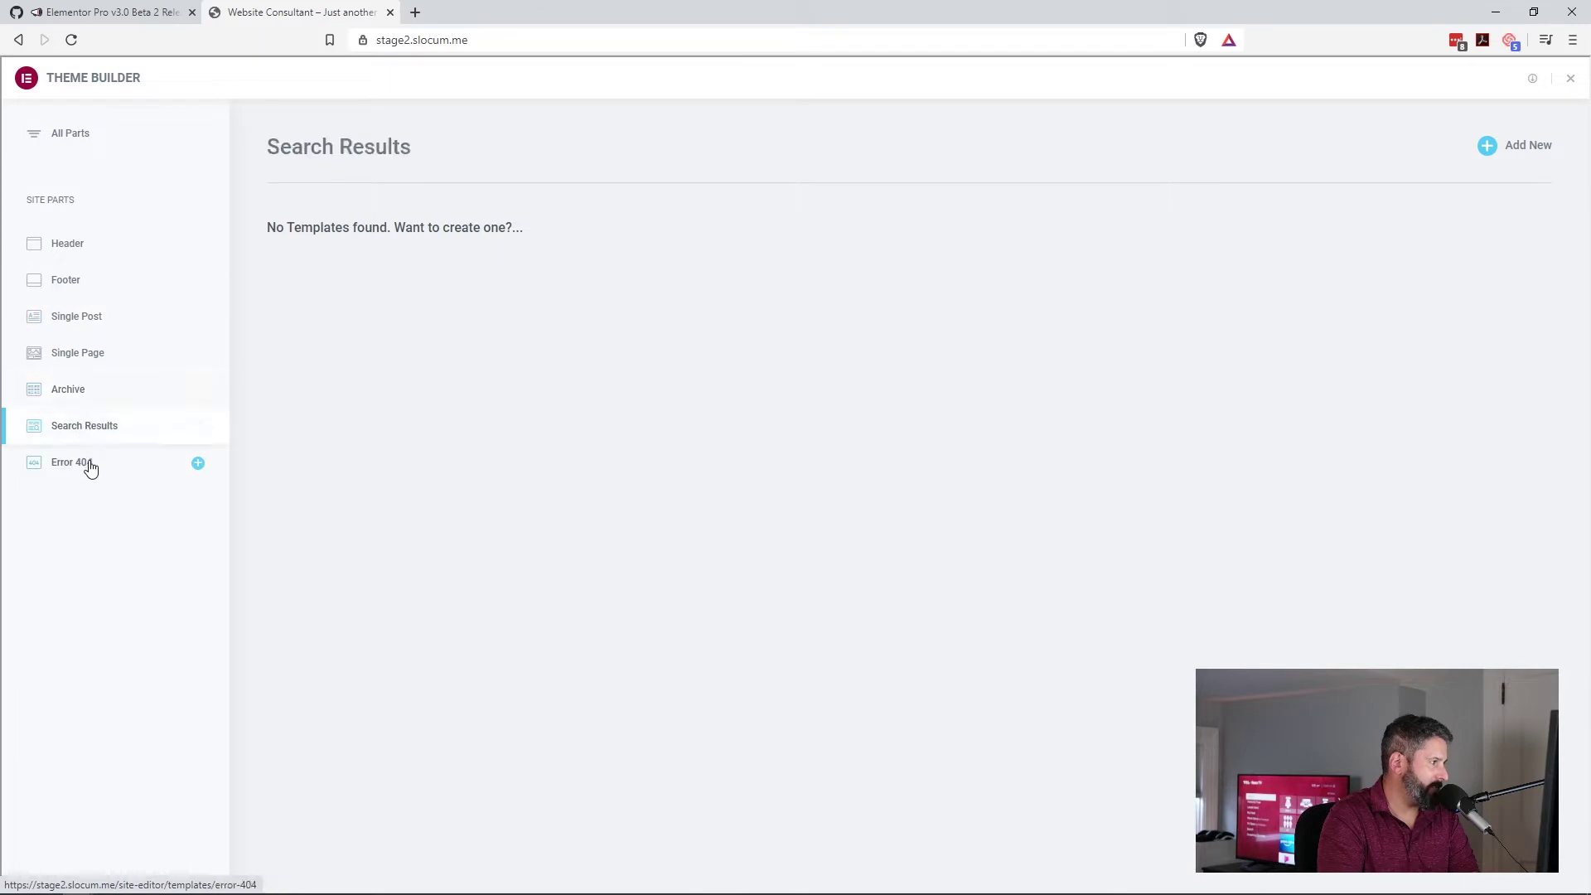
pyautogui.click(101, 460)
pyautogui.moveTo(200, 247)
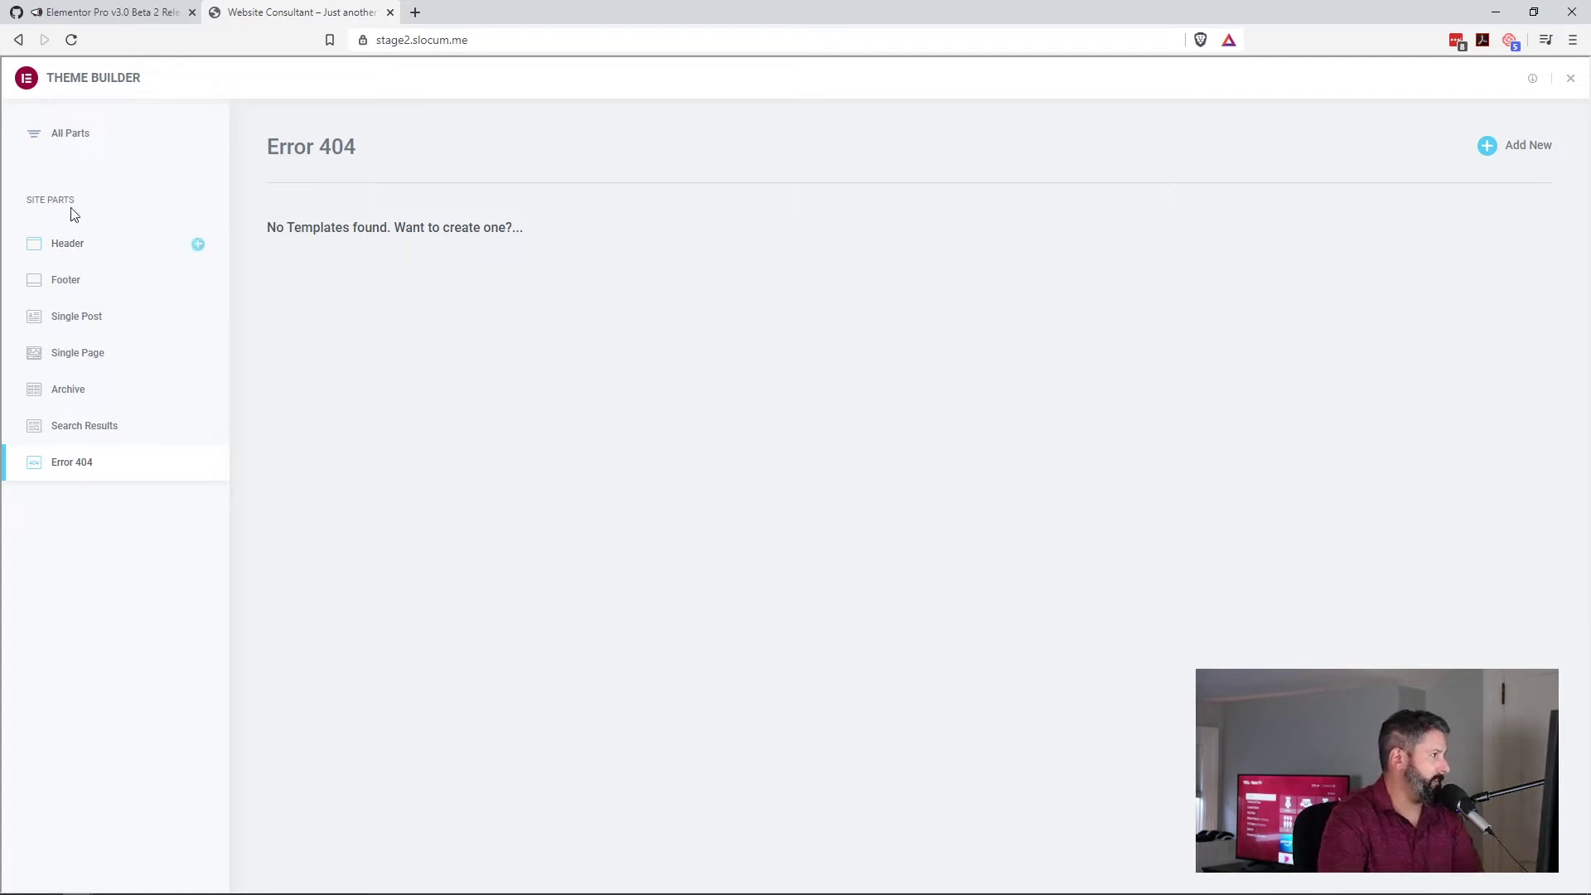
# Create a new header template and insert the Zusman header block from the library
pyautogui.click(197, 247)
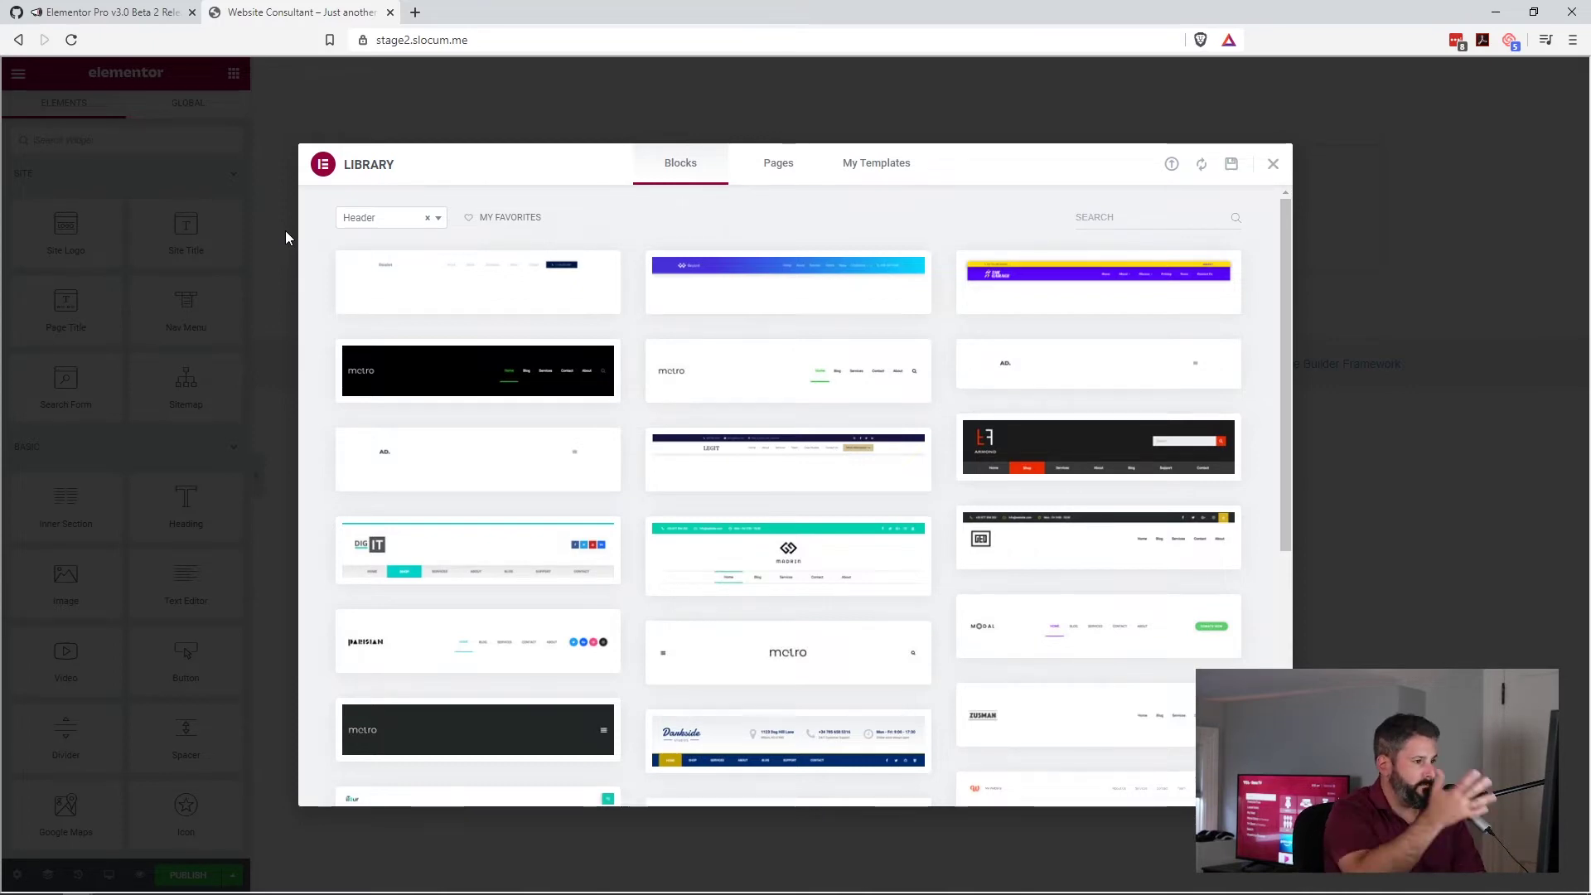
pyautogui.scroll(-5, 547, 456)
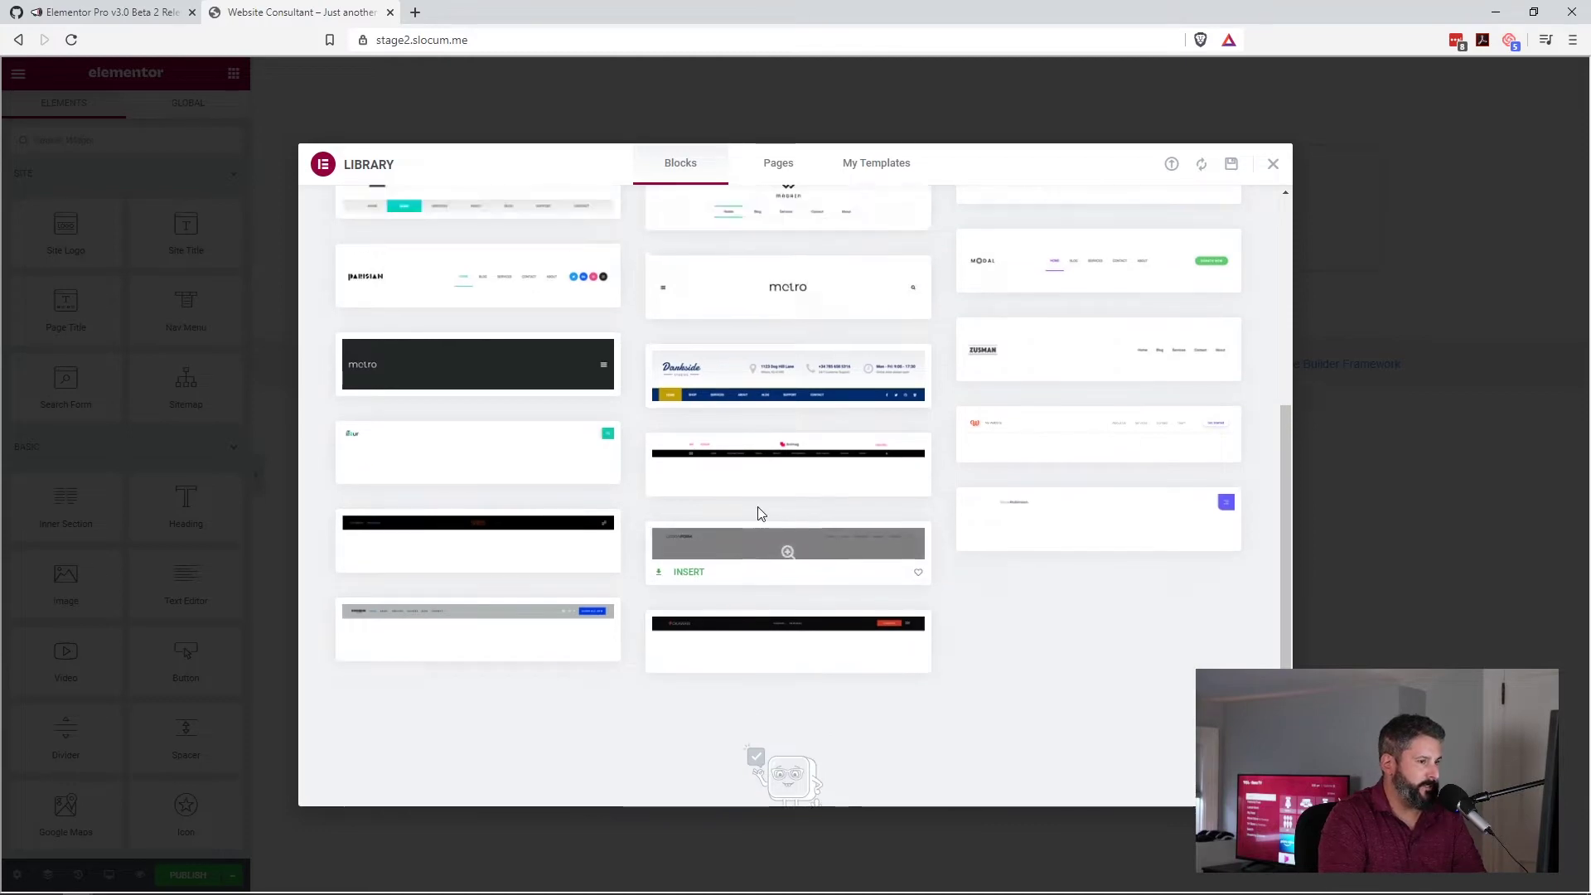
pyautogui.scroll(3, 757, 505)
pyautogui.click(1096, 548)
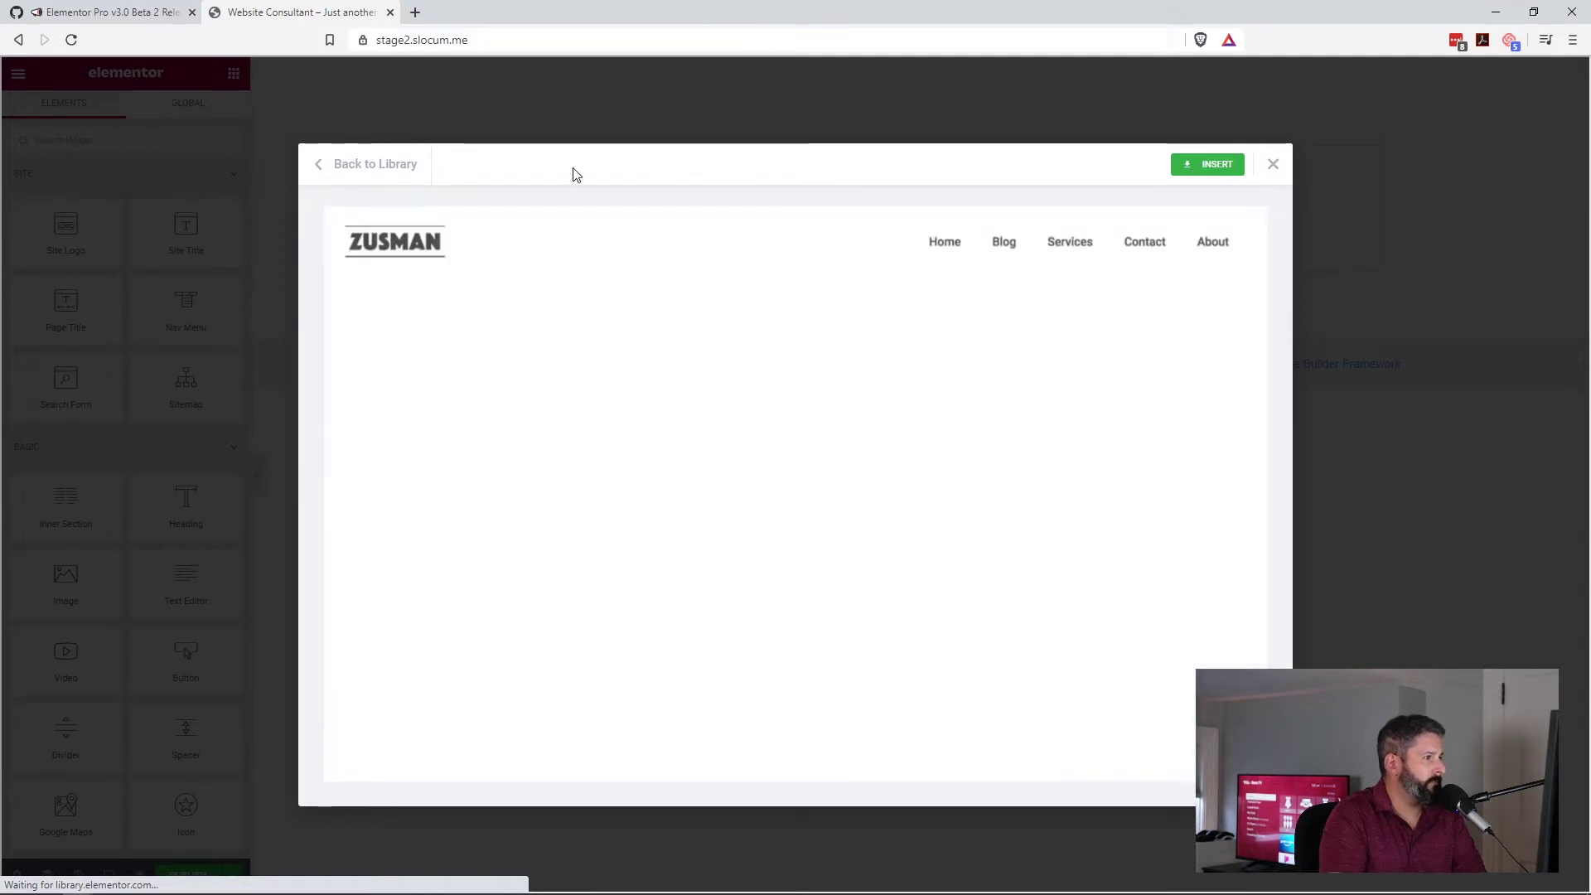
pyautogui.click(1180, 171)
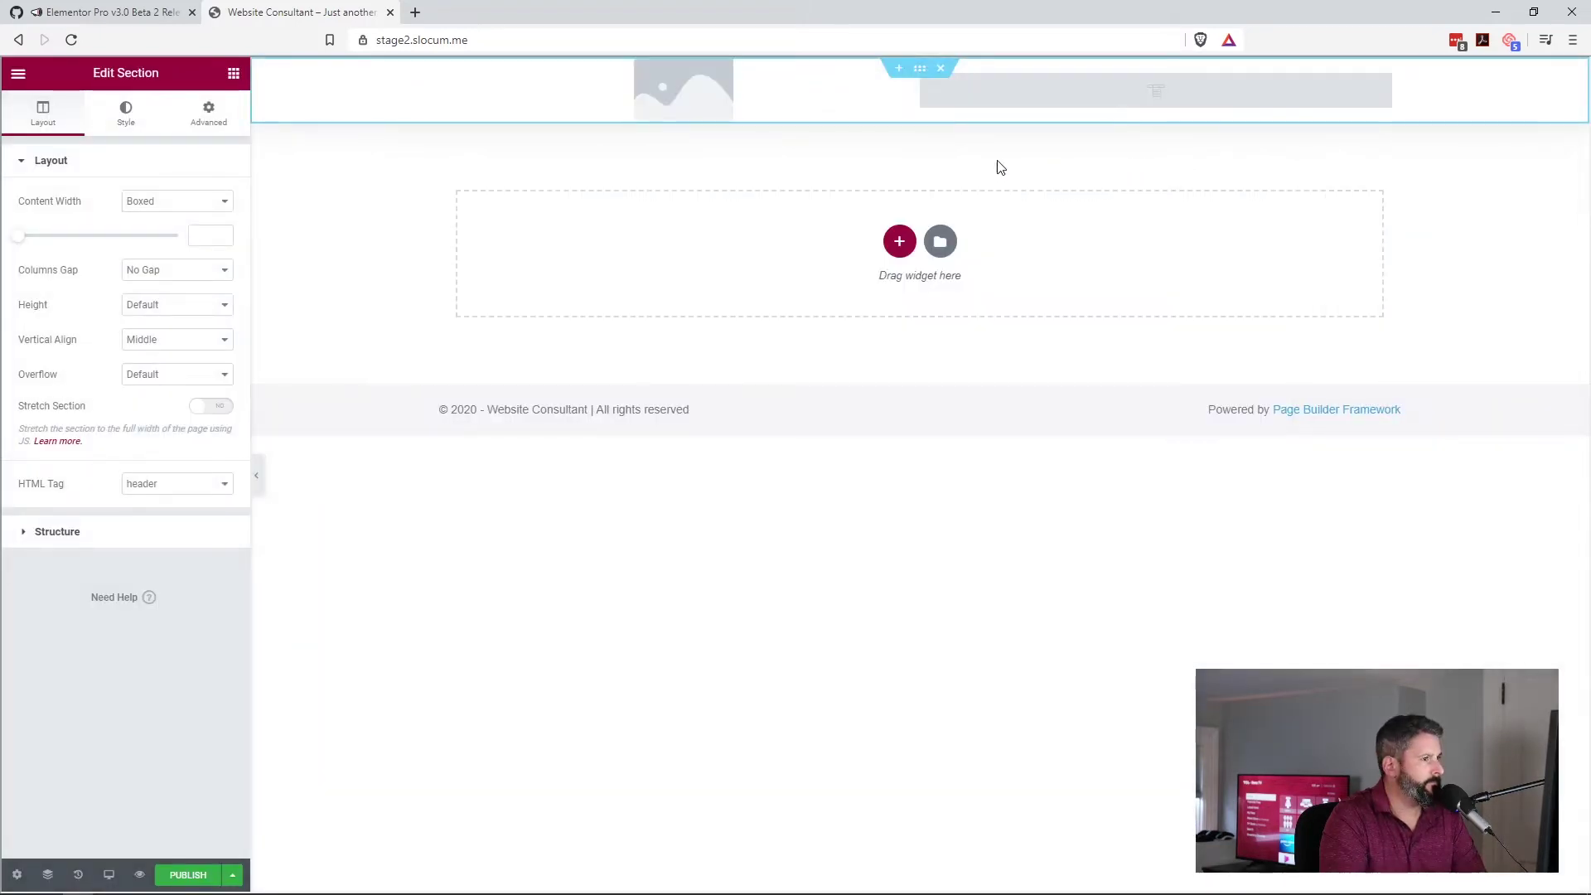
# Inspect the Site Logo widget, then the Nav Menu widget, which reports no menus yet
pyautogui.click(701, 91)
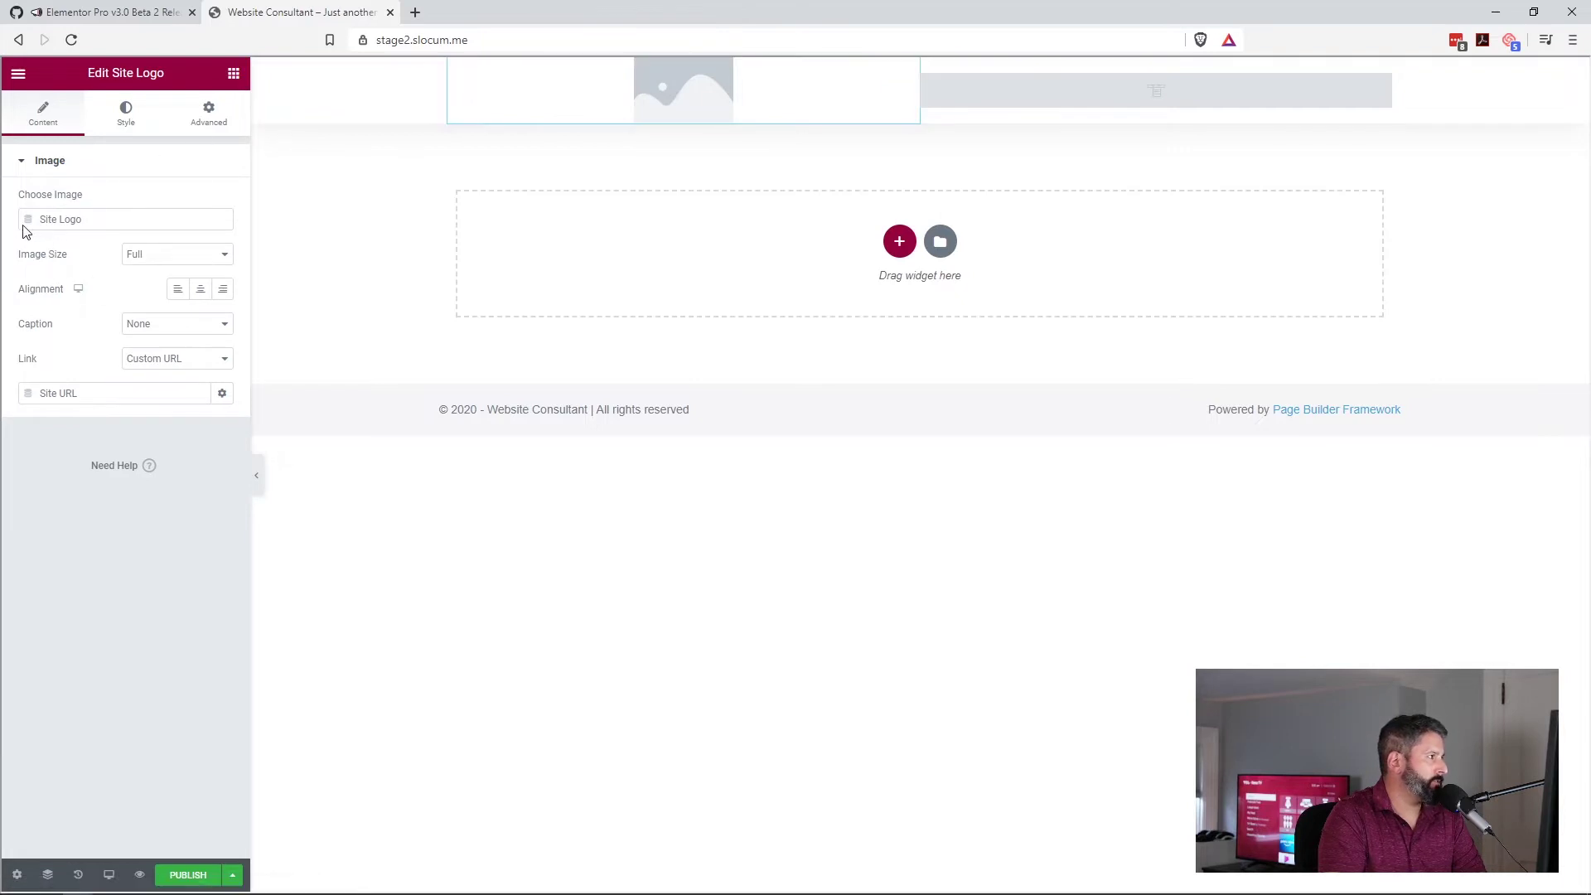
pyautogui.click(990, 101)
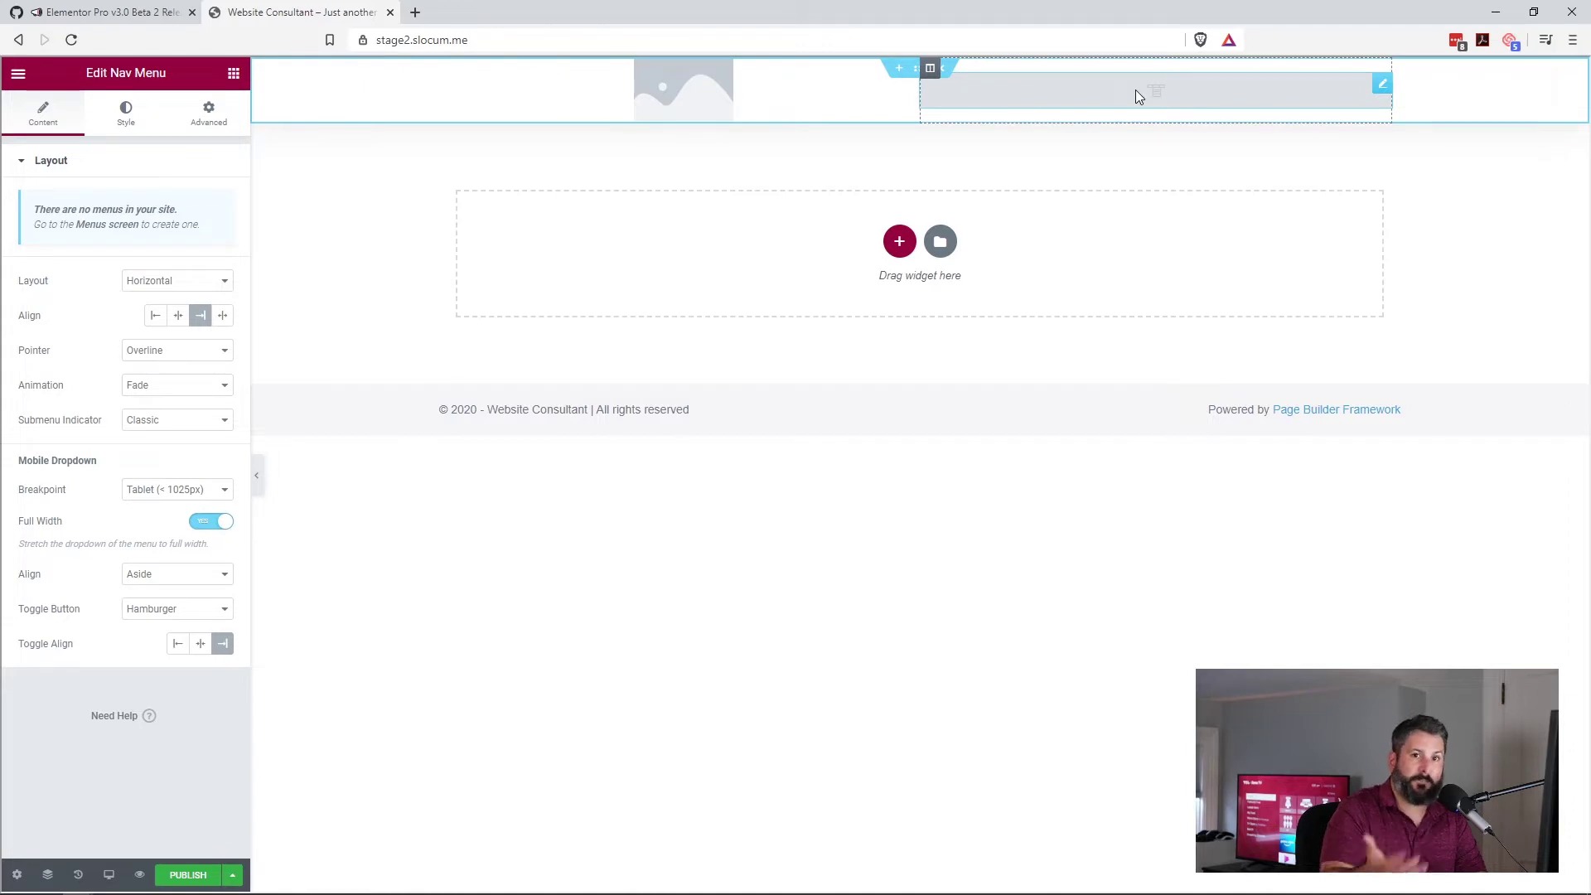
# Publish the header template with an Include Entire Site display condition
pyautogui.click(188, 876)
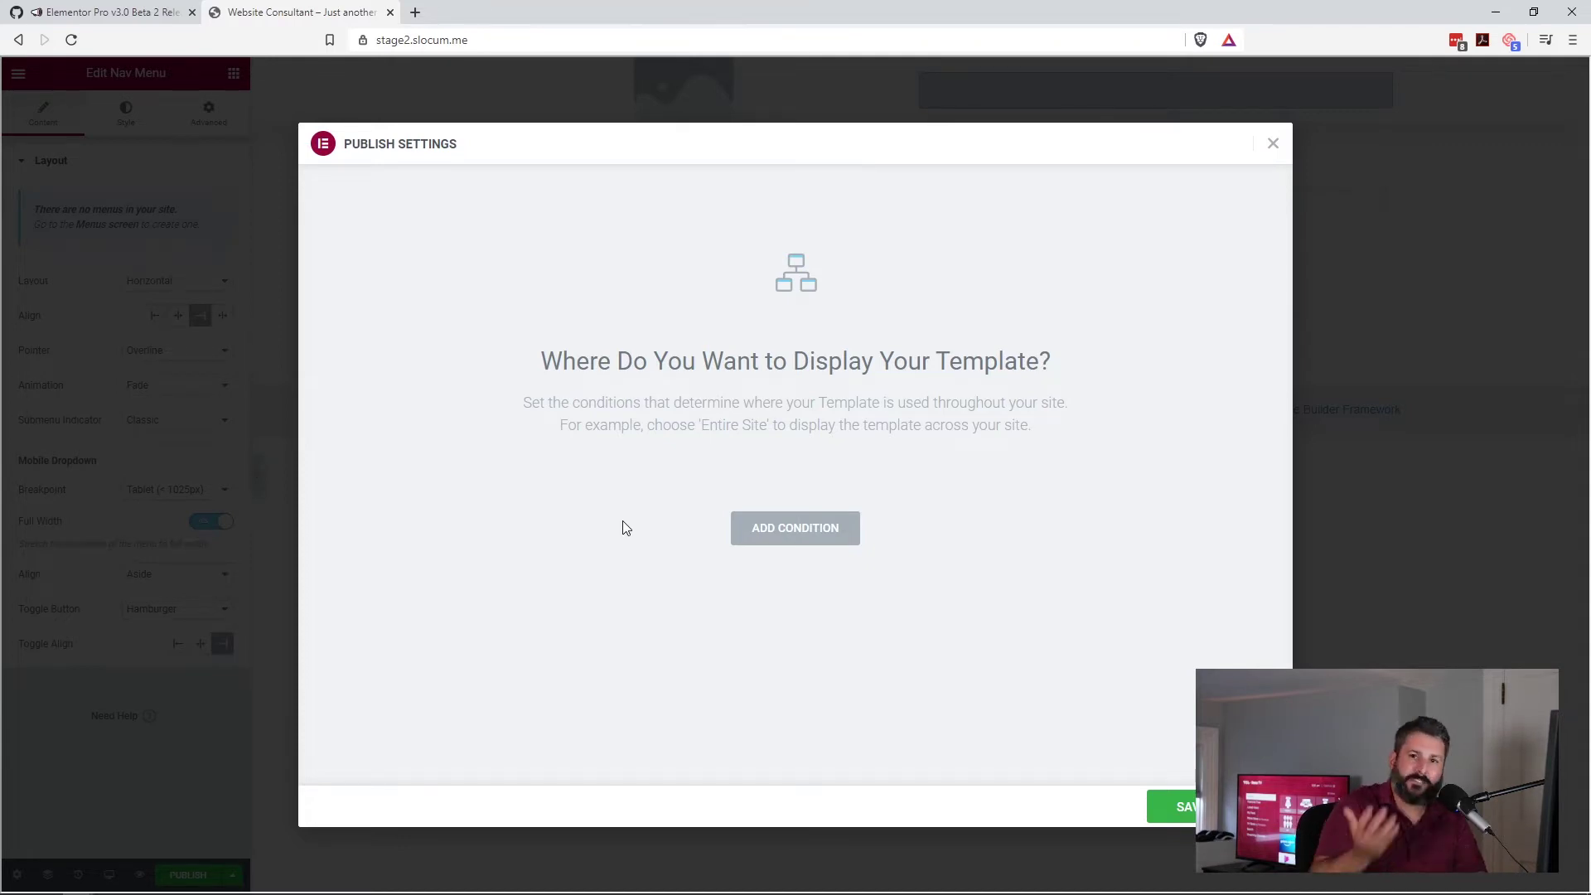
pyautogui.click(802, 530)
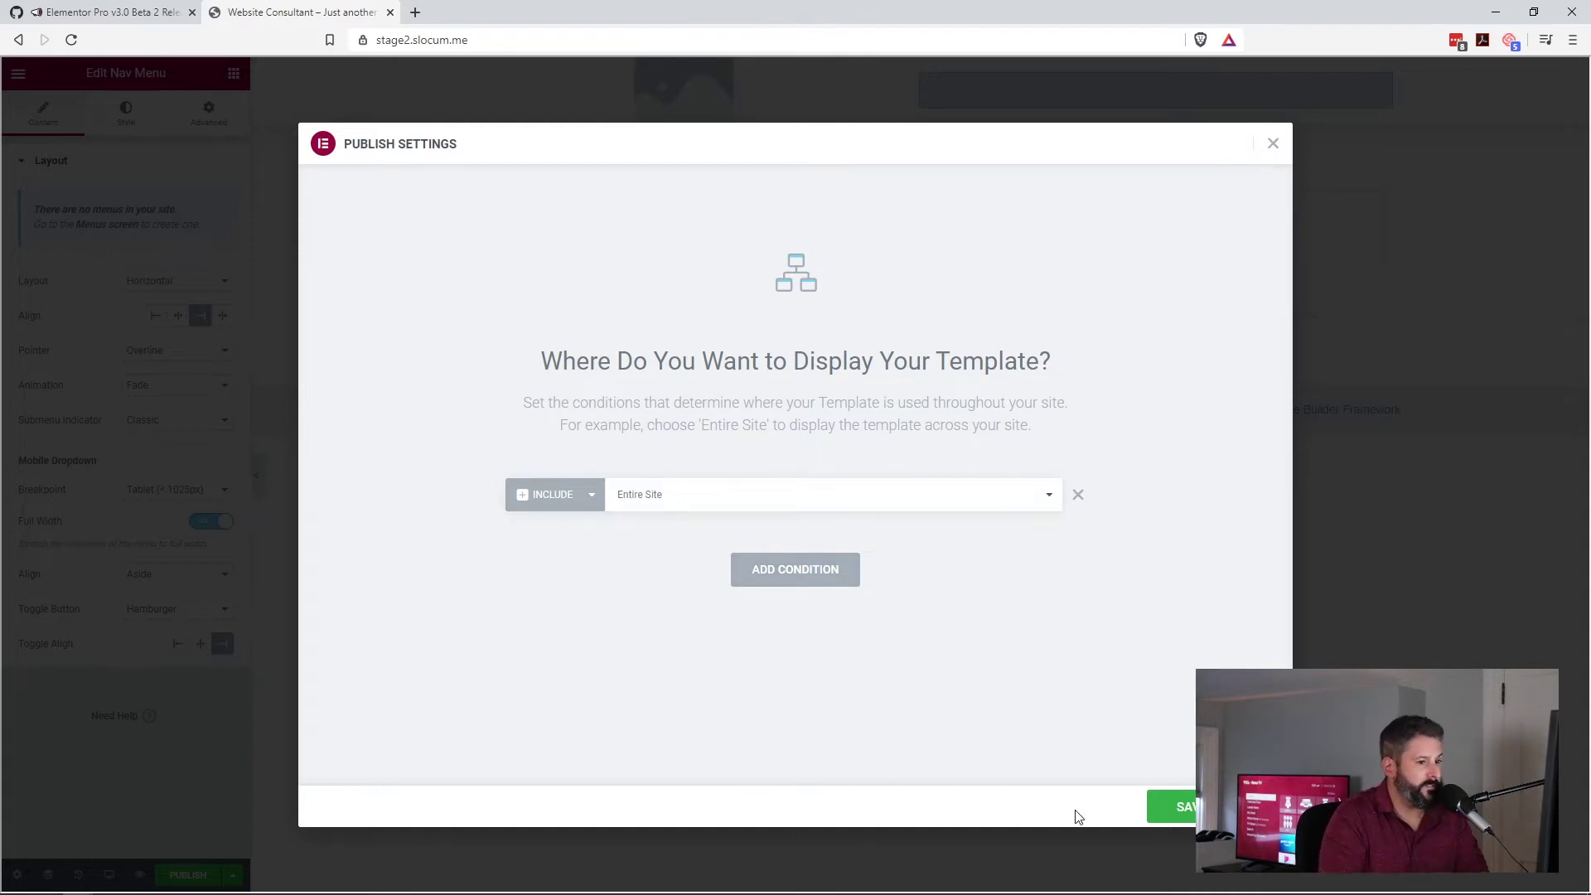
pyautogui.click(1181, 807)
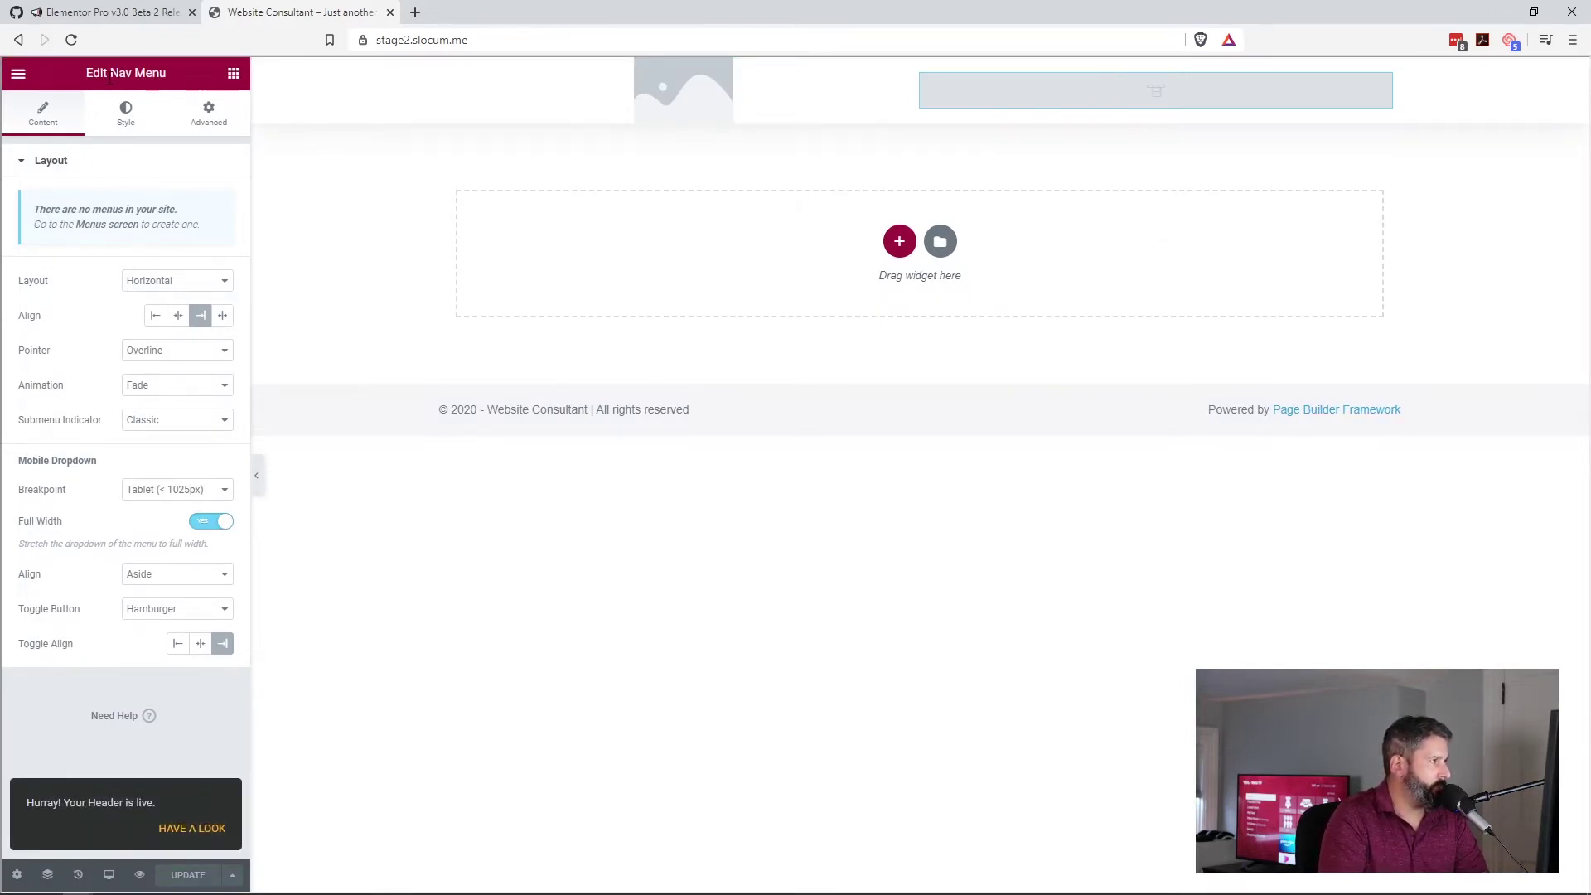
# Return to the Theme Builder and view Elementor Header #36 under the Header site part
pyautogui.click(15, 80)
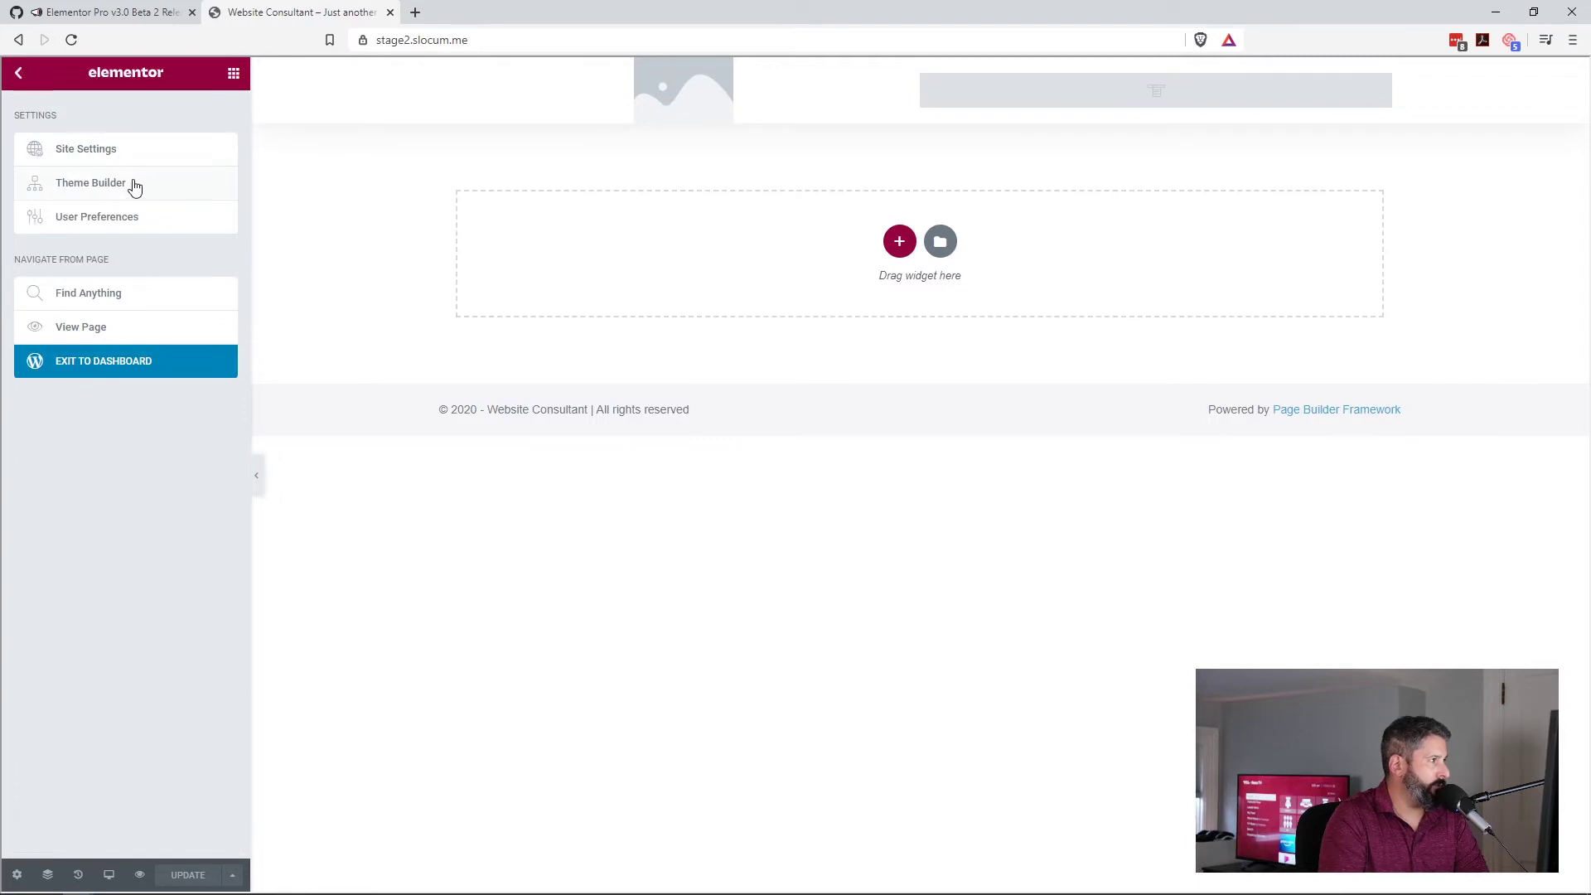
pyautogui.click(165, 186)
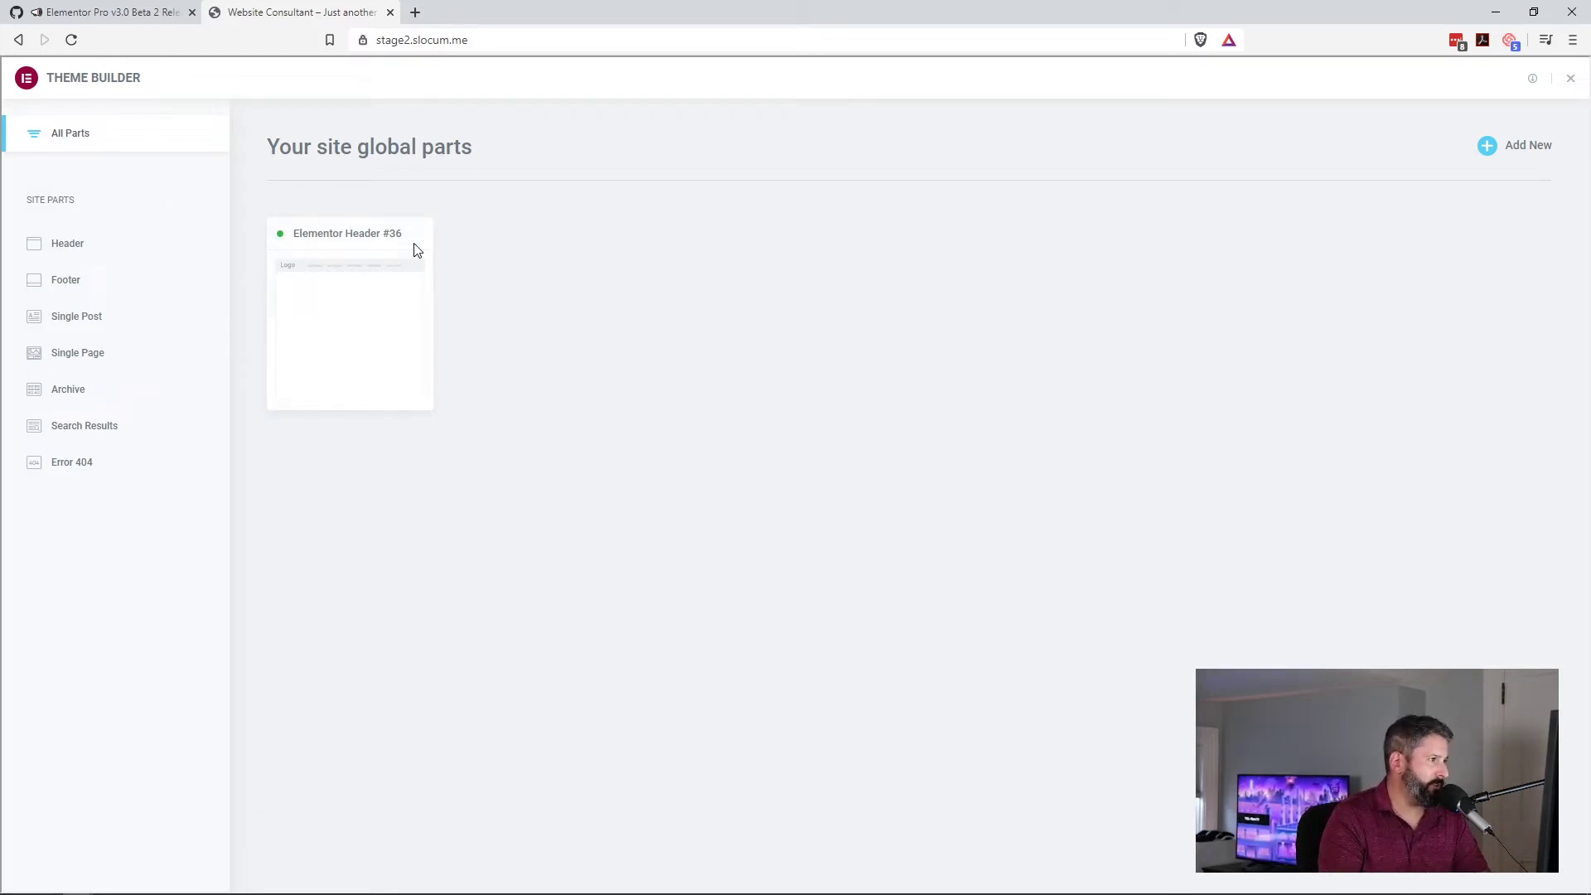
pyautogui.click(94, 244)
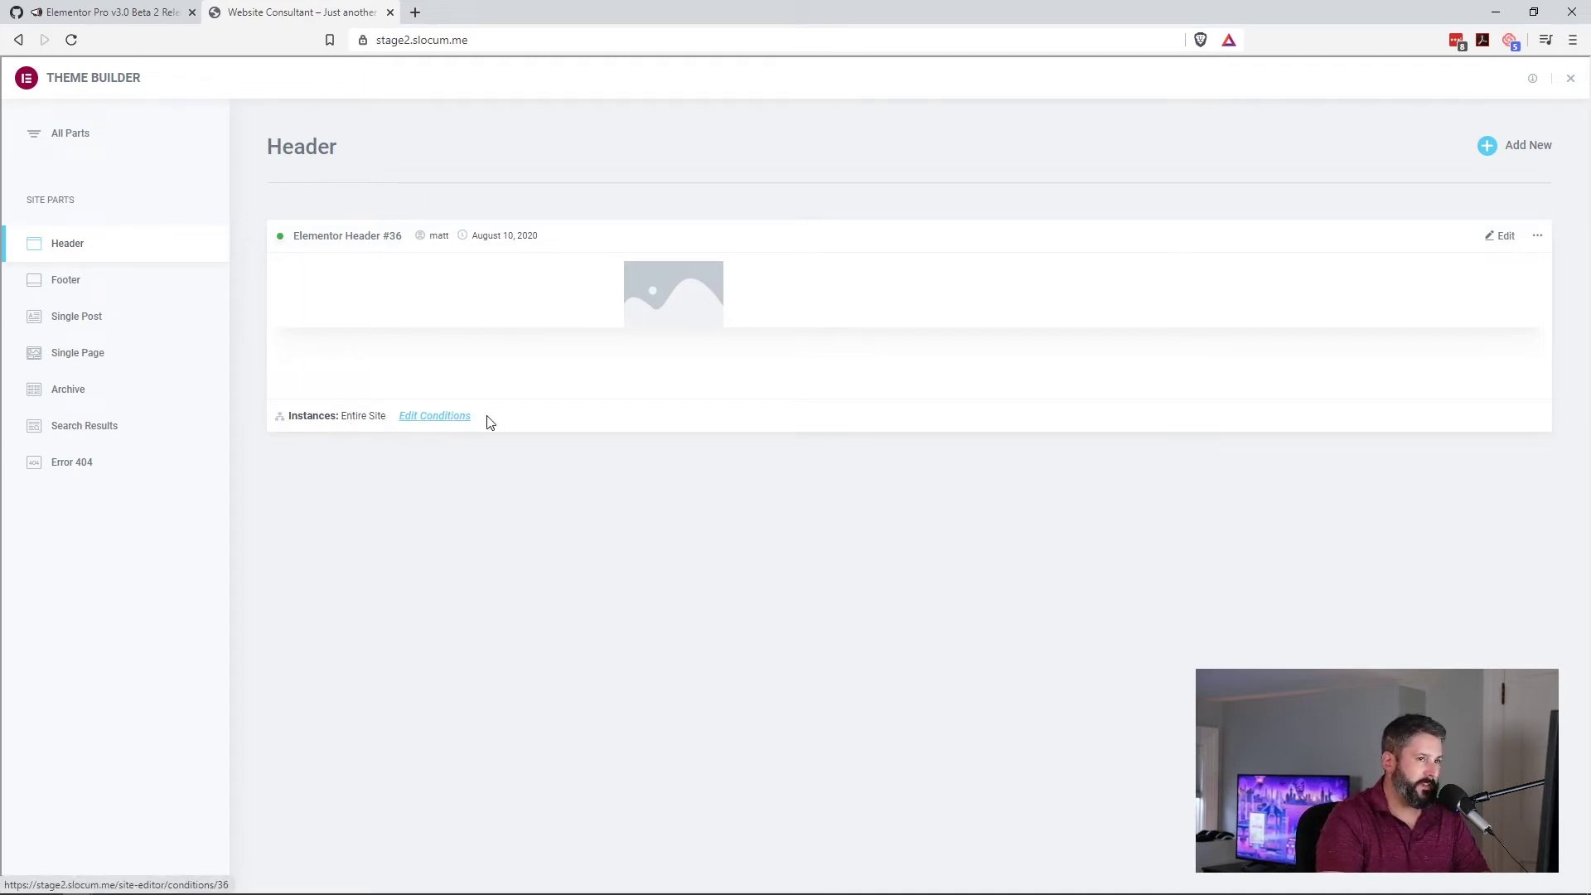
# Review Elementor Header #36's display instances and actions, then start a new Archive template
pyautogui.click(451, 418)
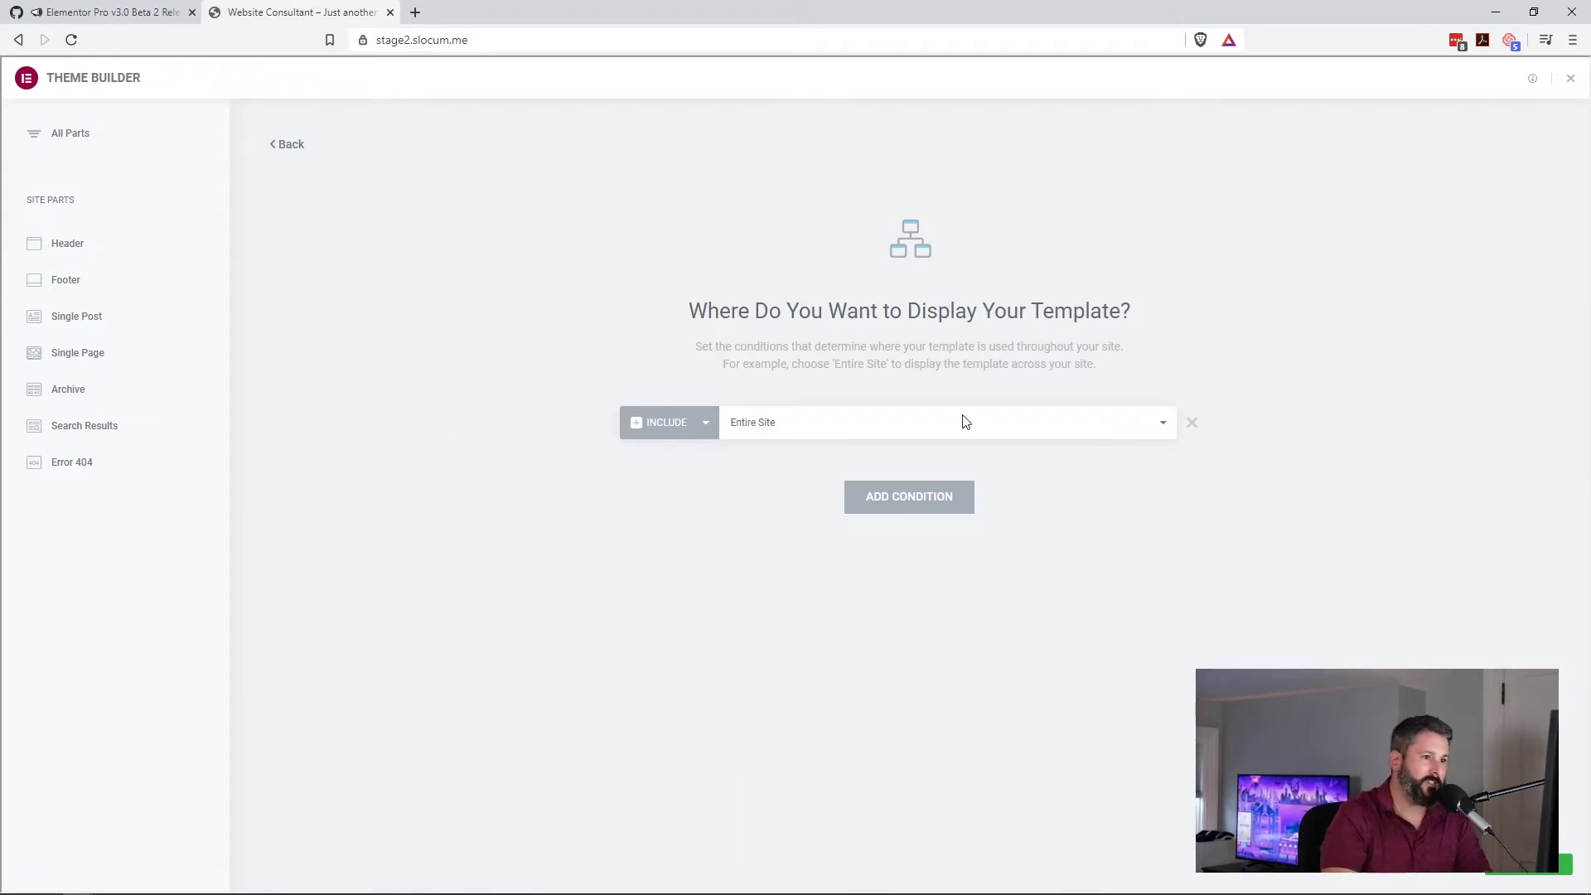
pyautogui.click(91, 248)
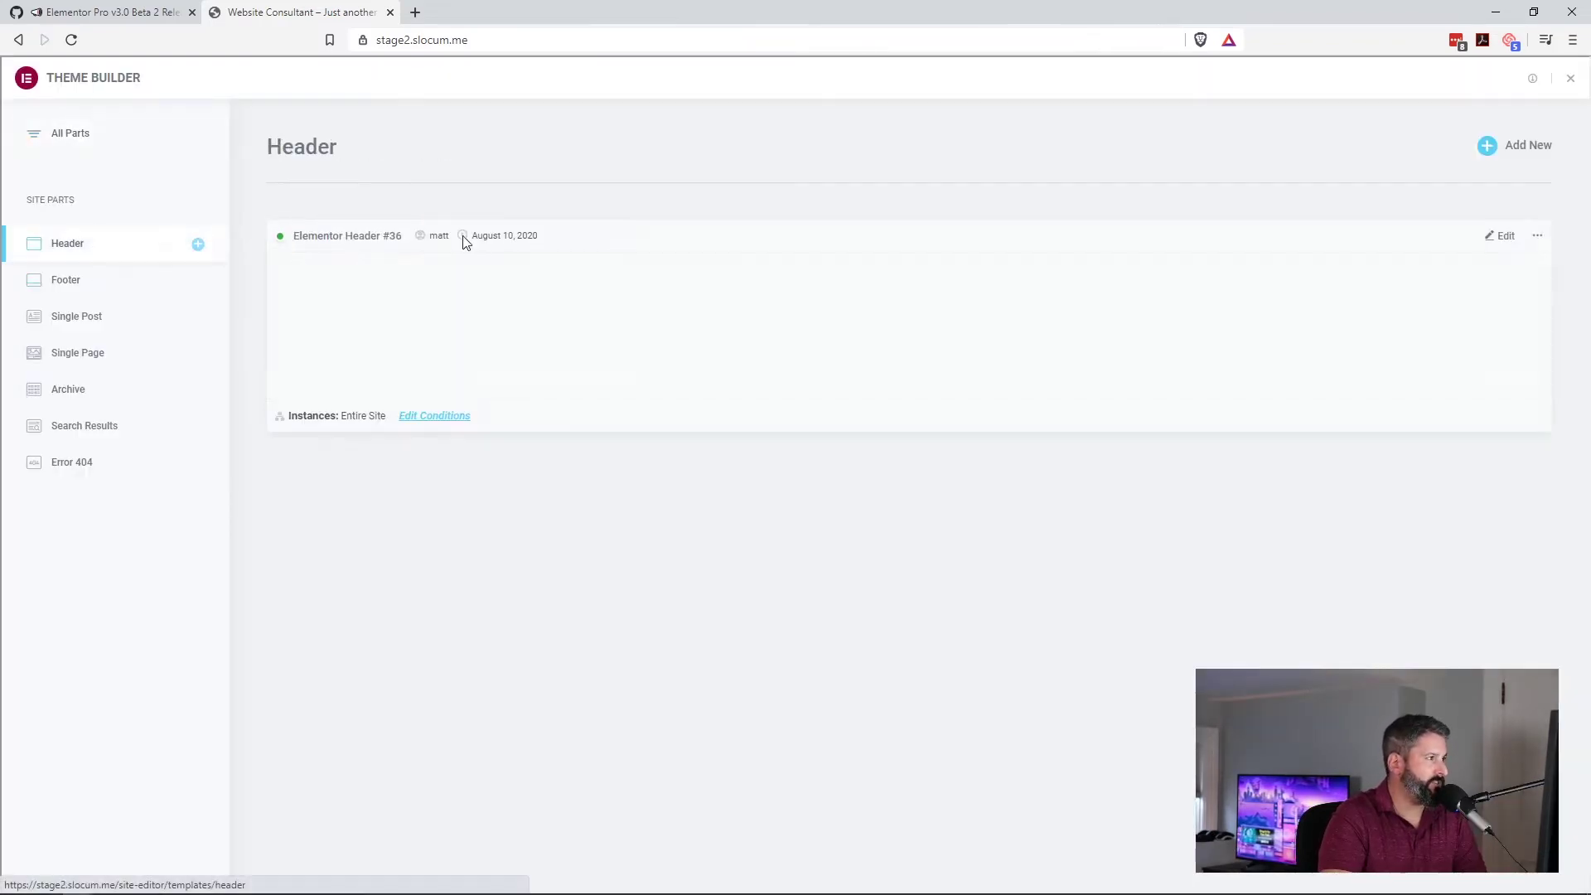
pyautogui.click(1539, 237)
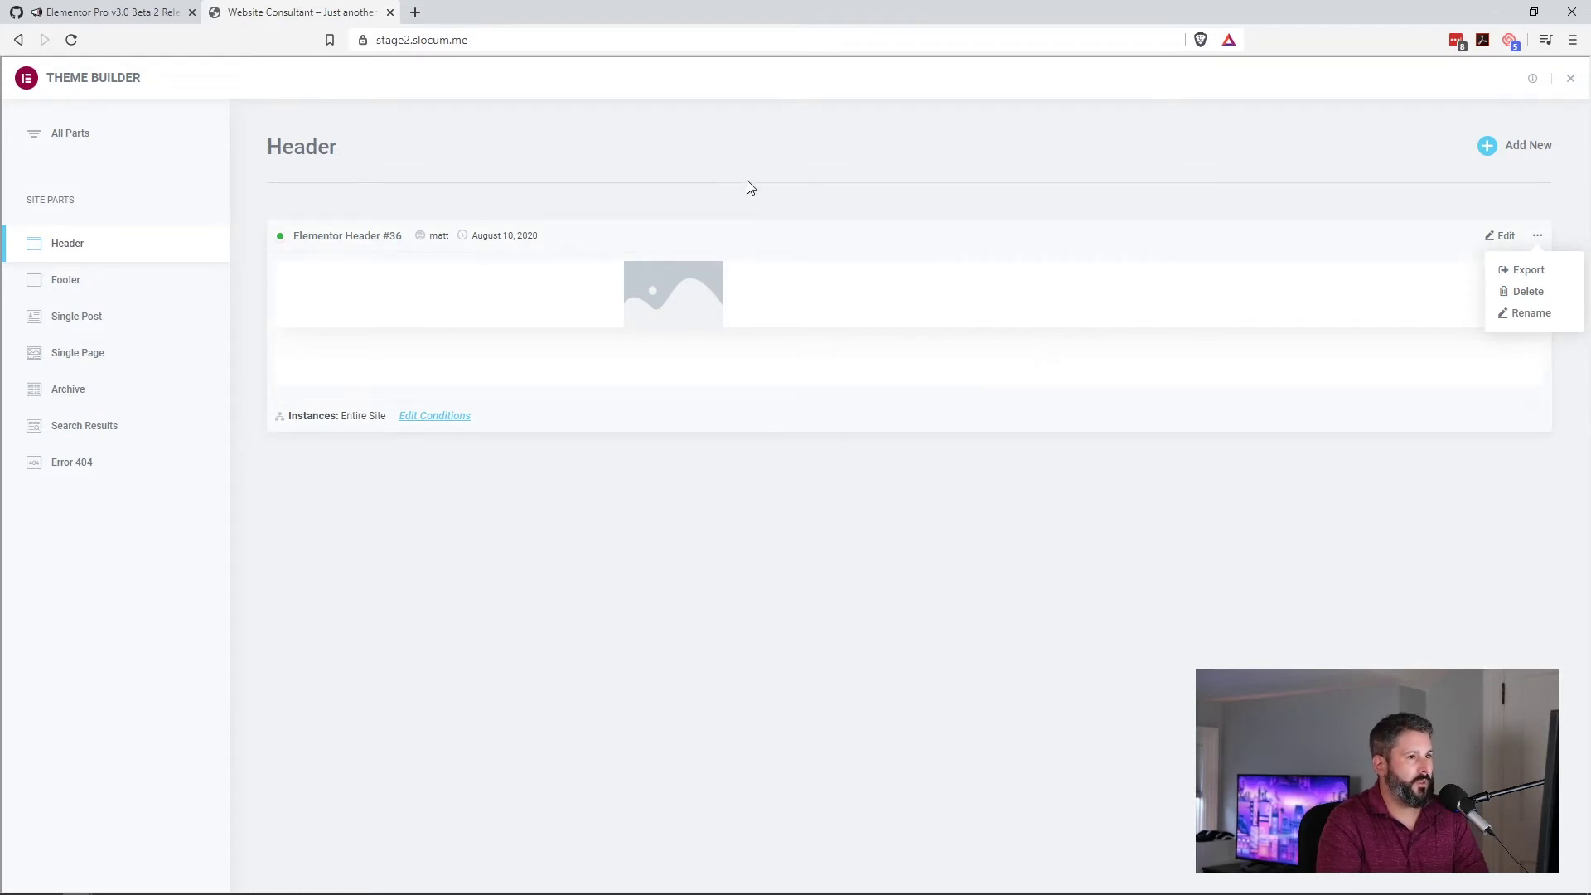
pyautogui.click(83, 392)
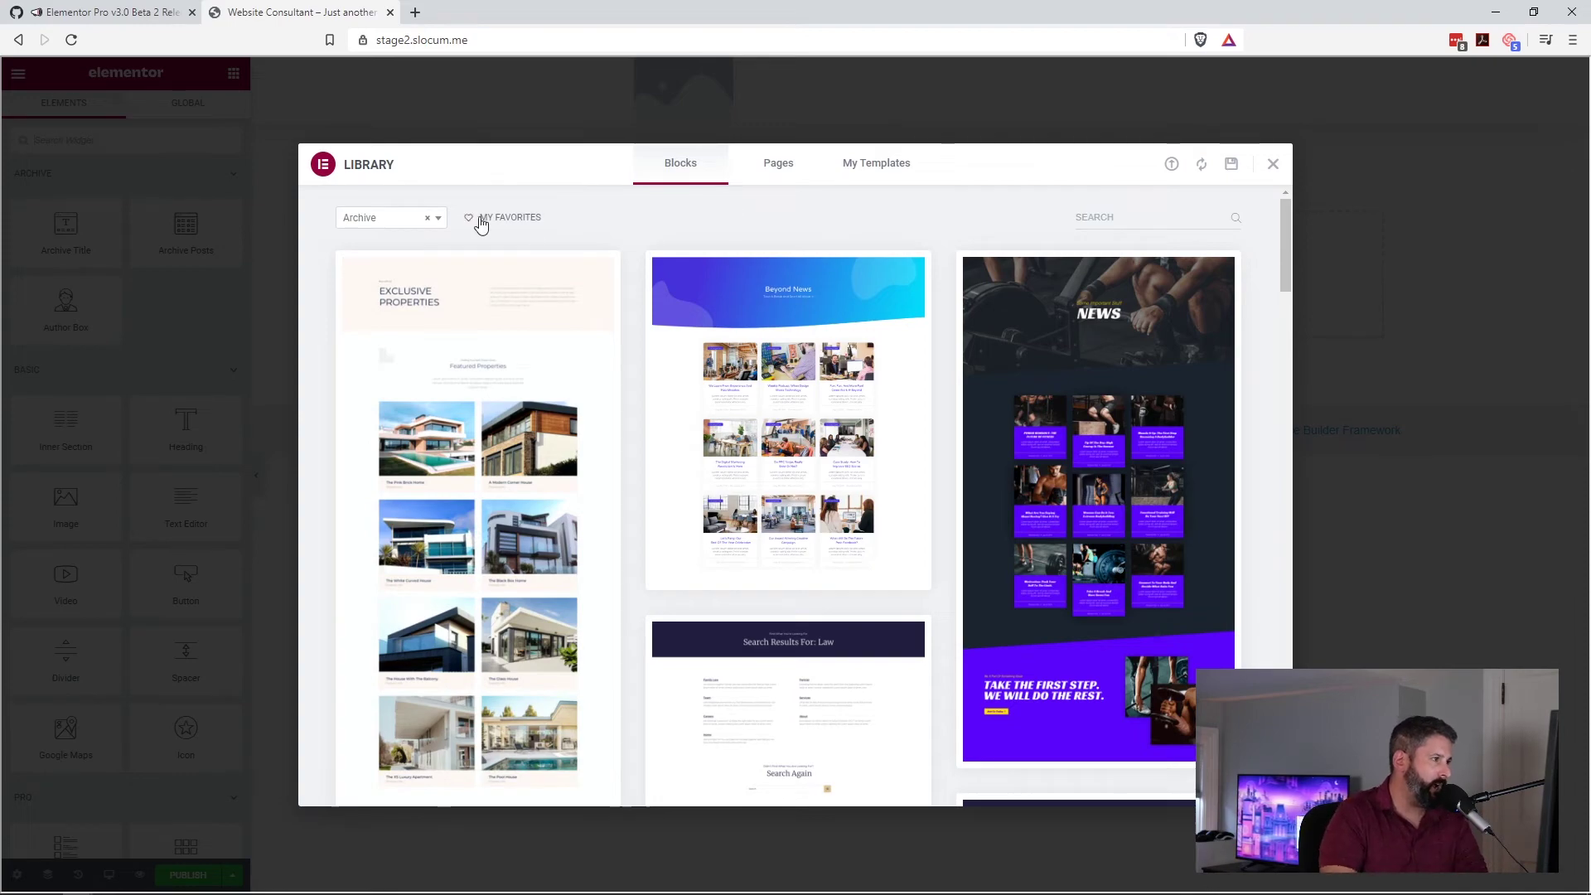
# Preview the Archives block, with an Archives heading above the Hello world post, and insert it
pyautogui.scroll(-10, 585, 595)
pyautogui.scroll(-2, 584, 595)
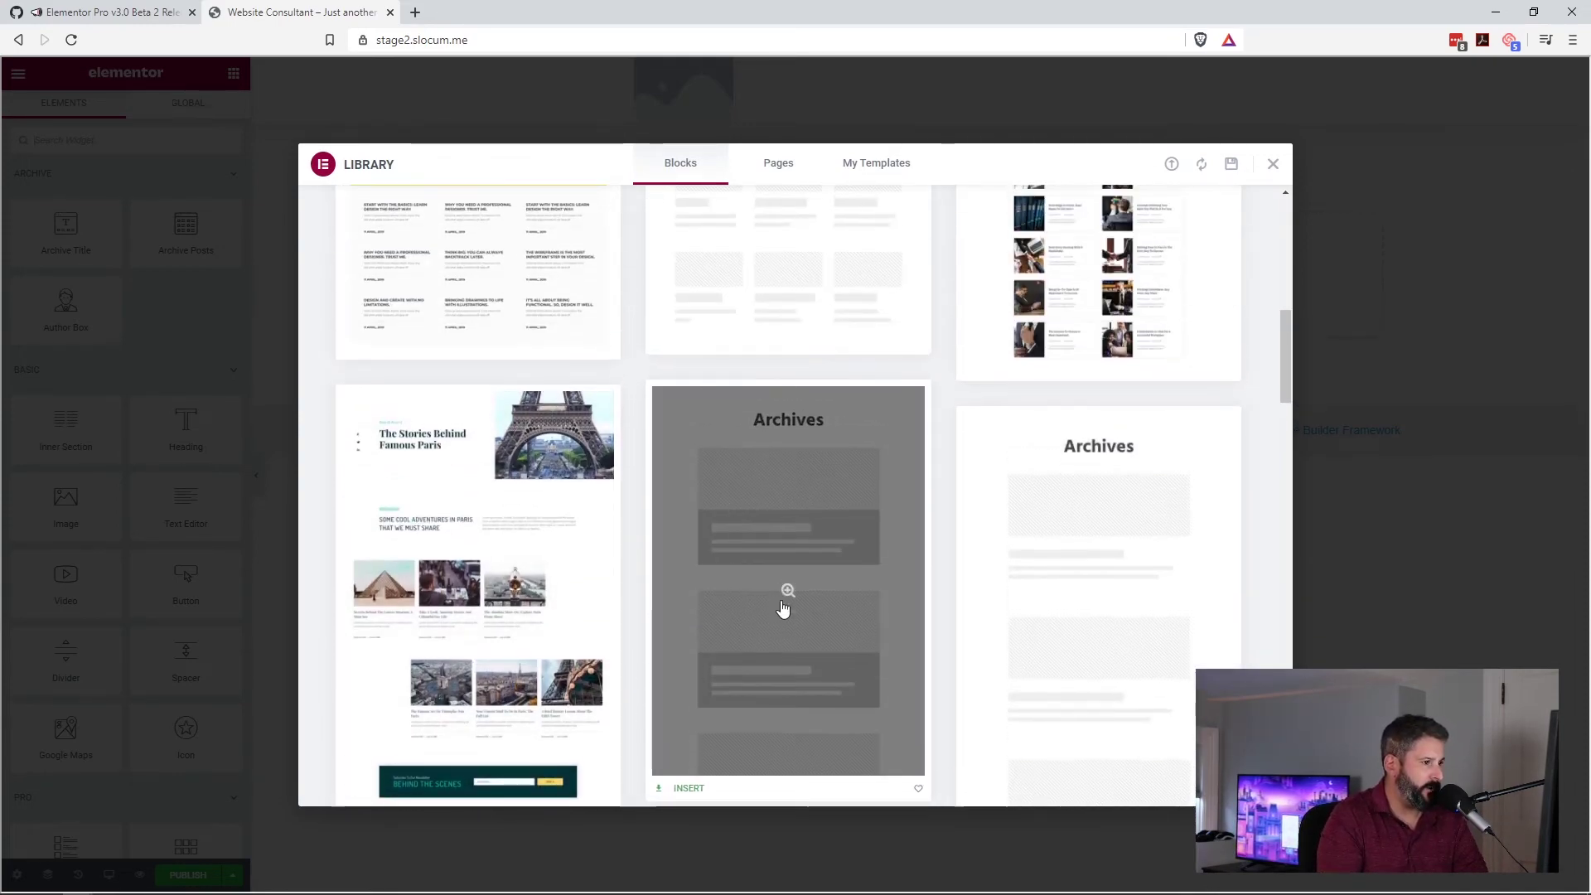
pyautogui.click(788, 553)
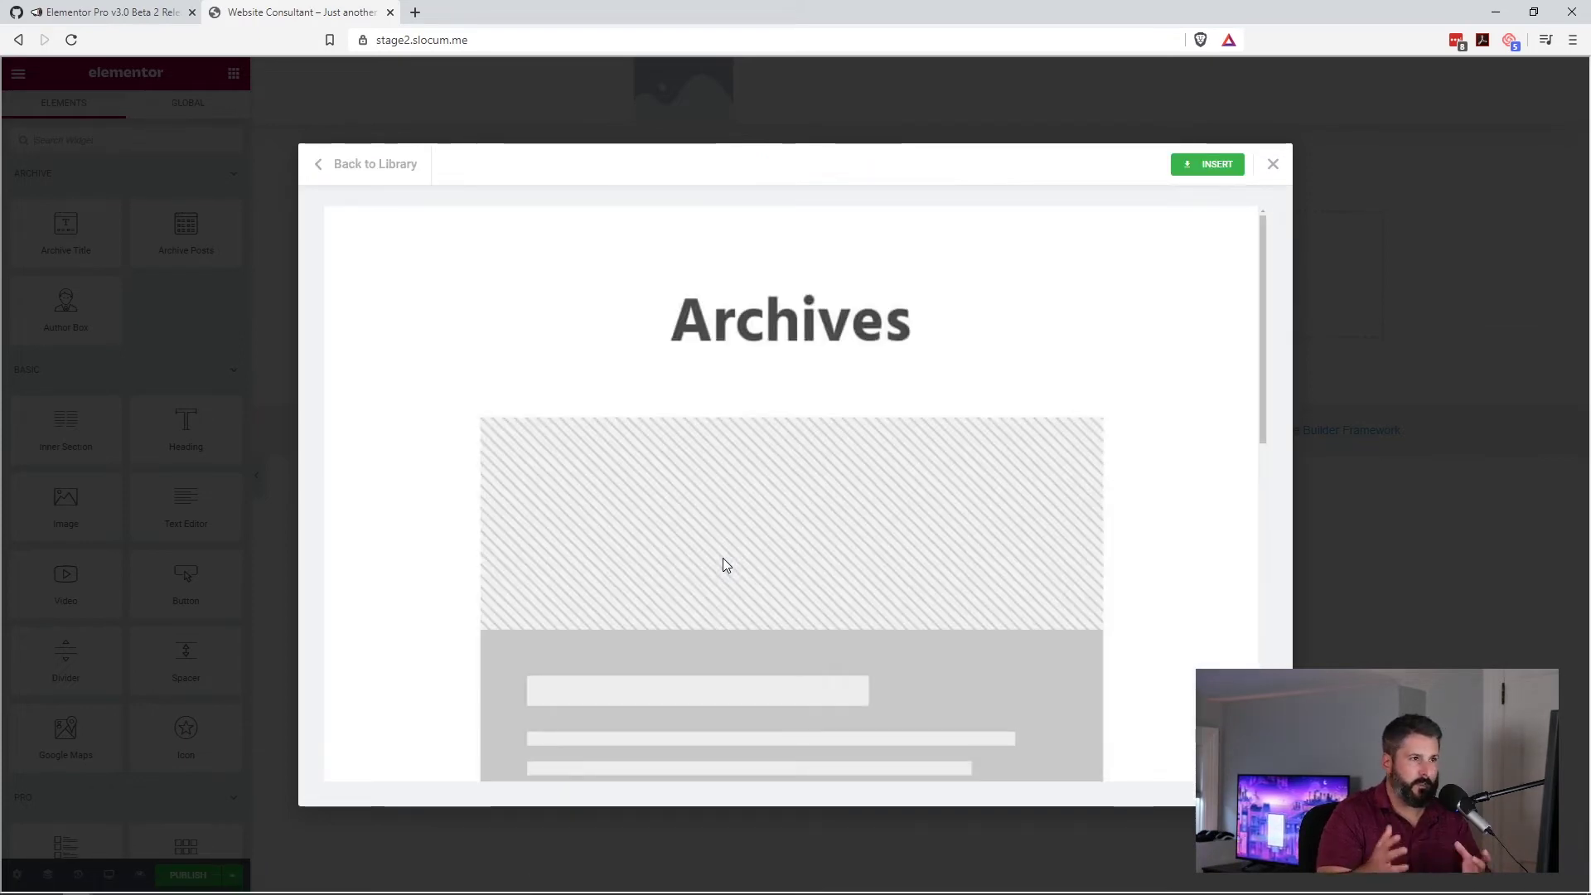
pyautogui.scroll(-10, 840, 491)
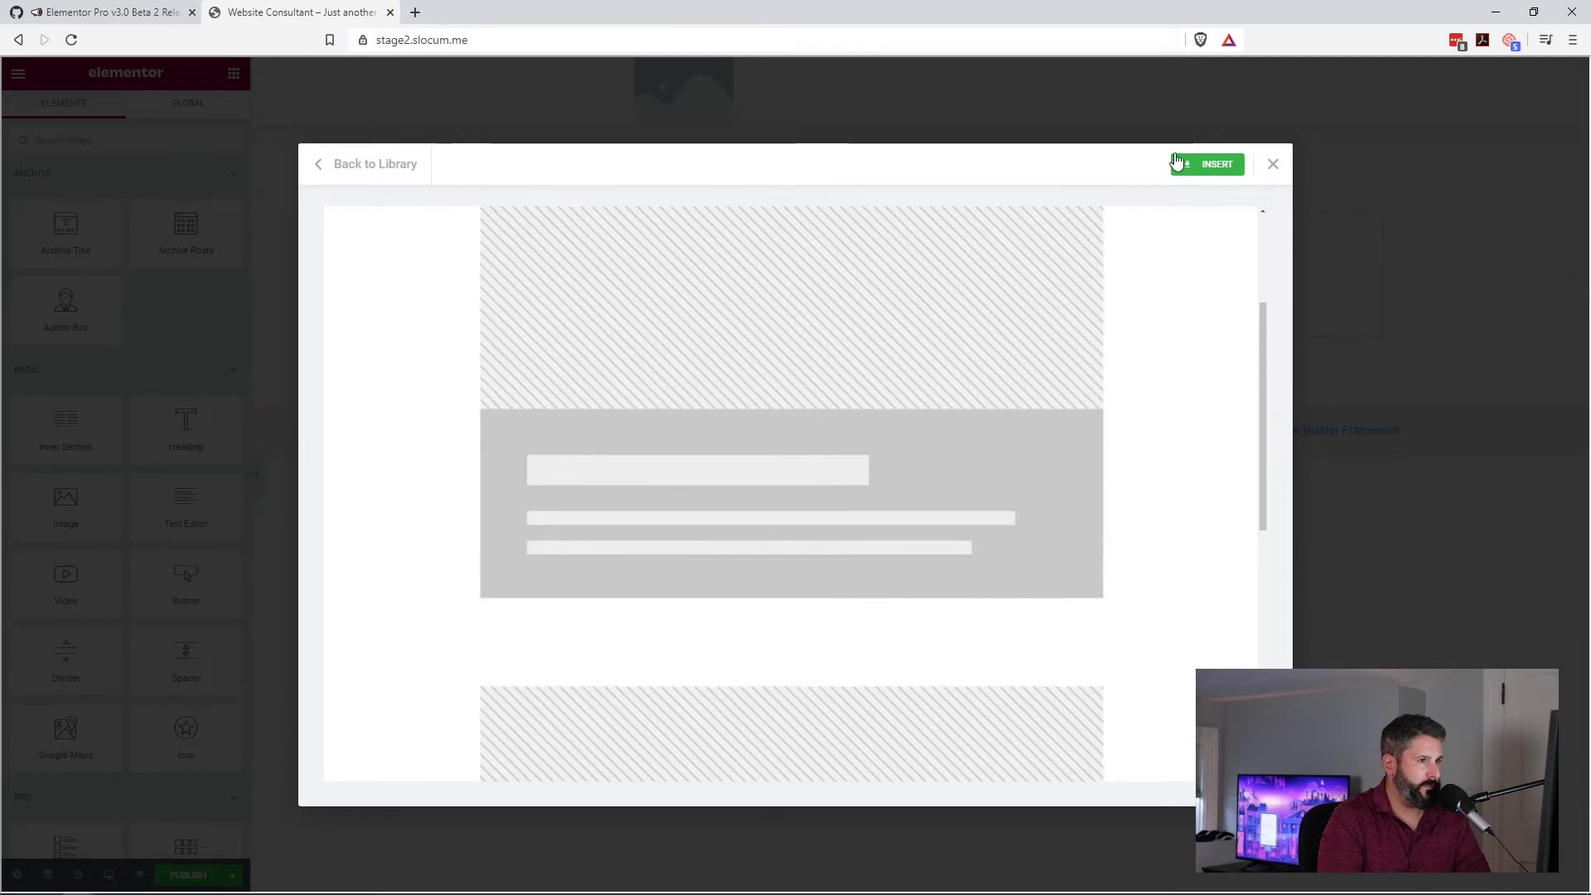
pyautogui.click(1175, 164)
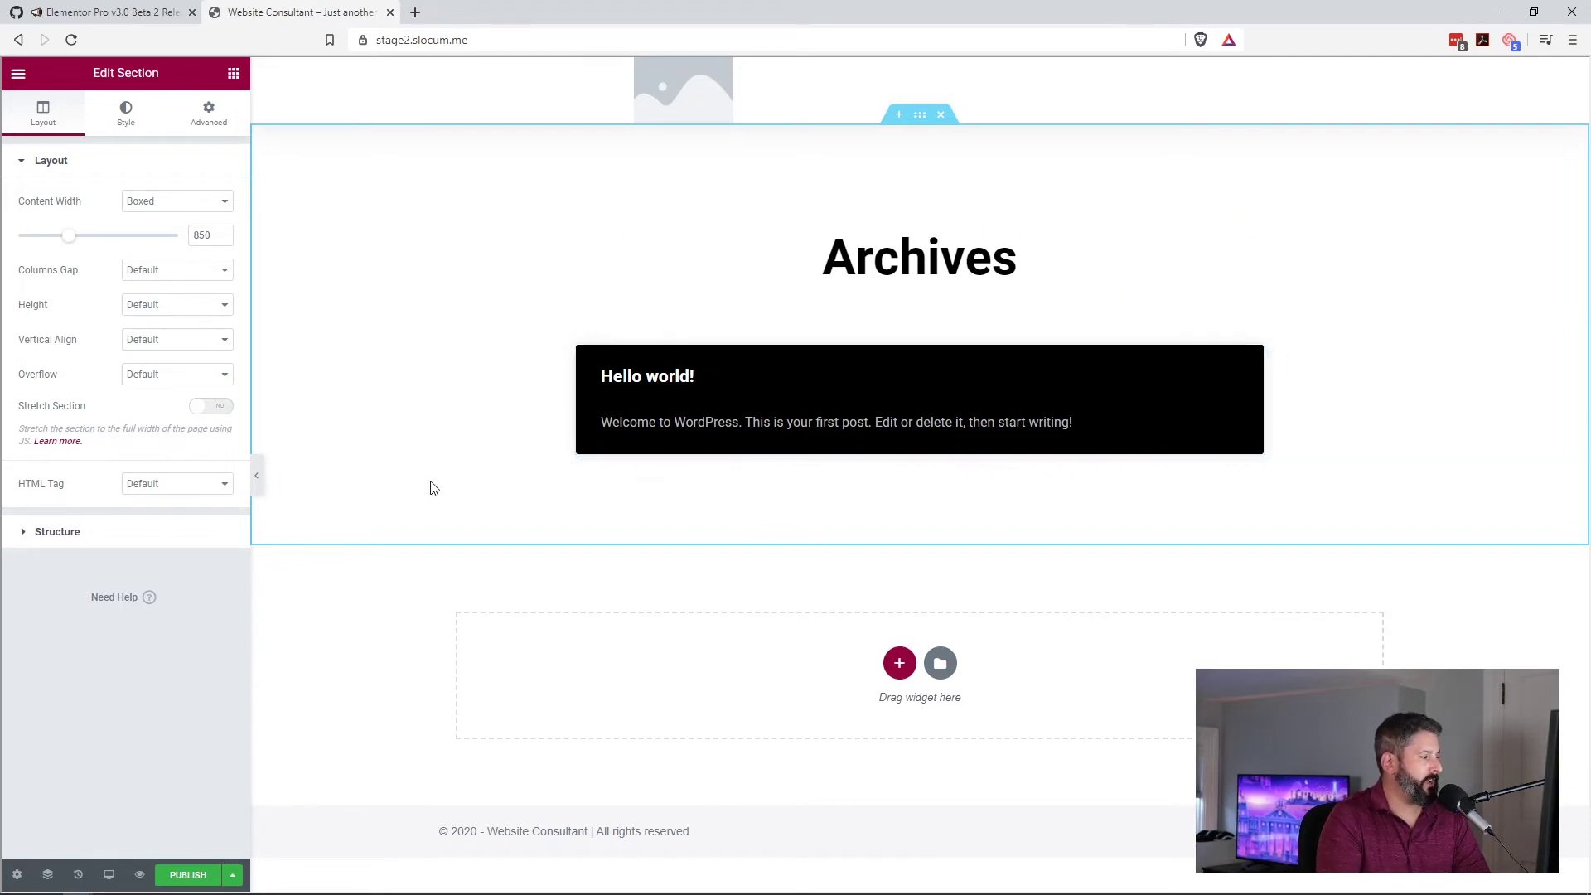
# Publish the archive template with an Include All Archives display condition
pyautogui.click(193, 875)
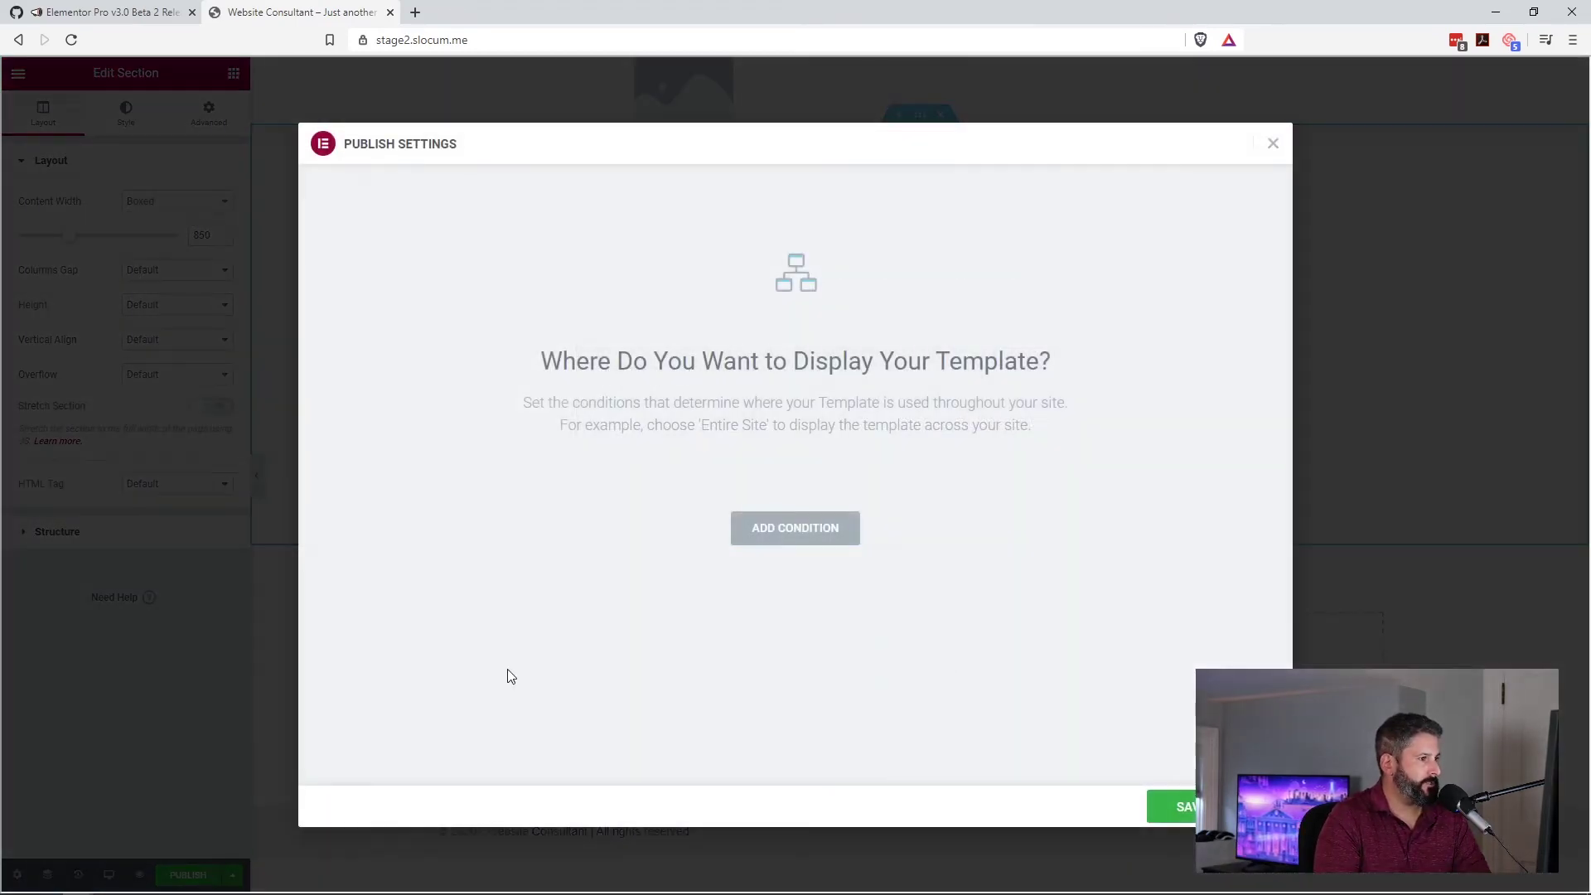
pyautogui.click(770, 539)
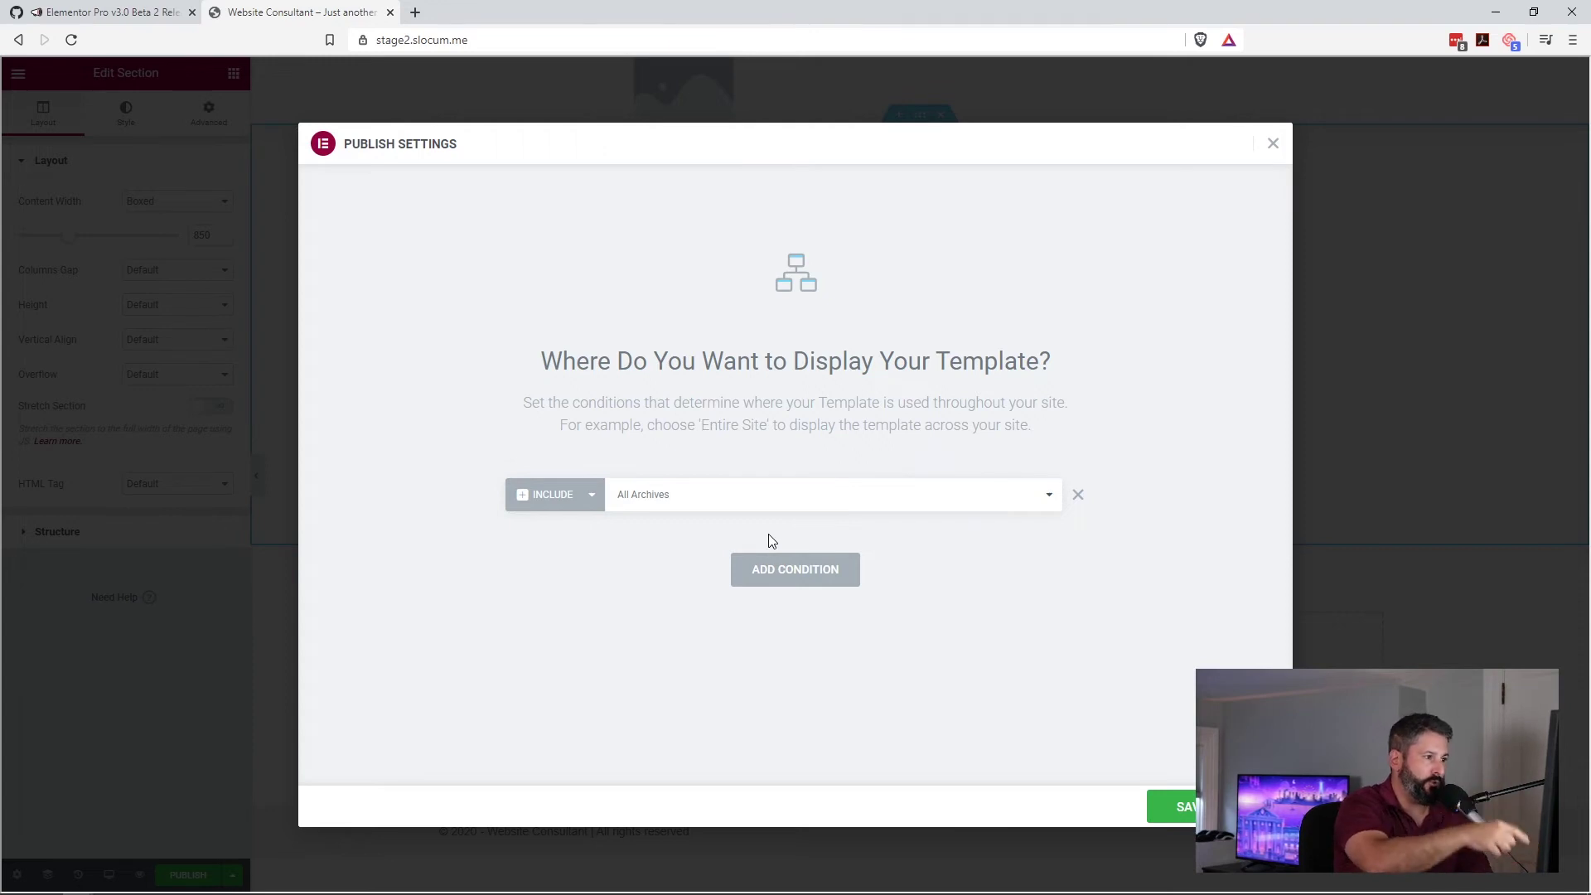
pyautogui.click(809, 507)
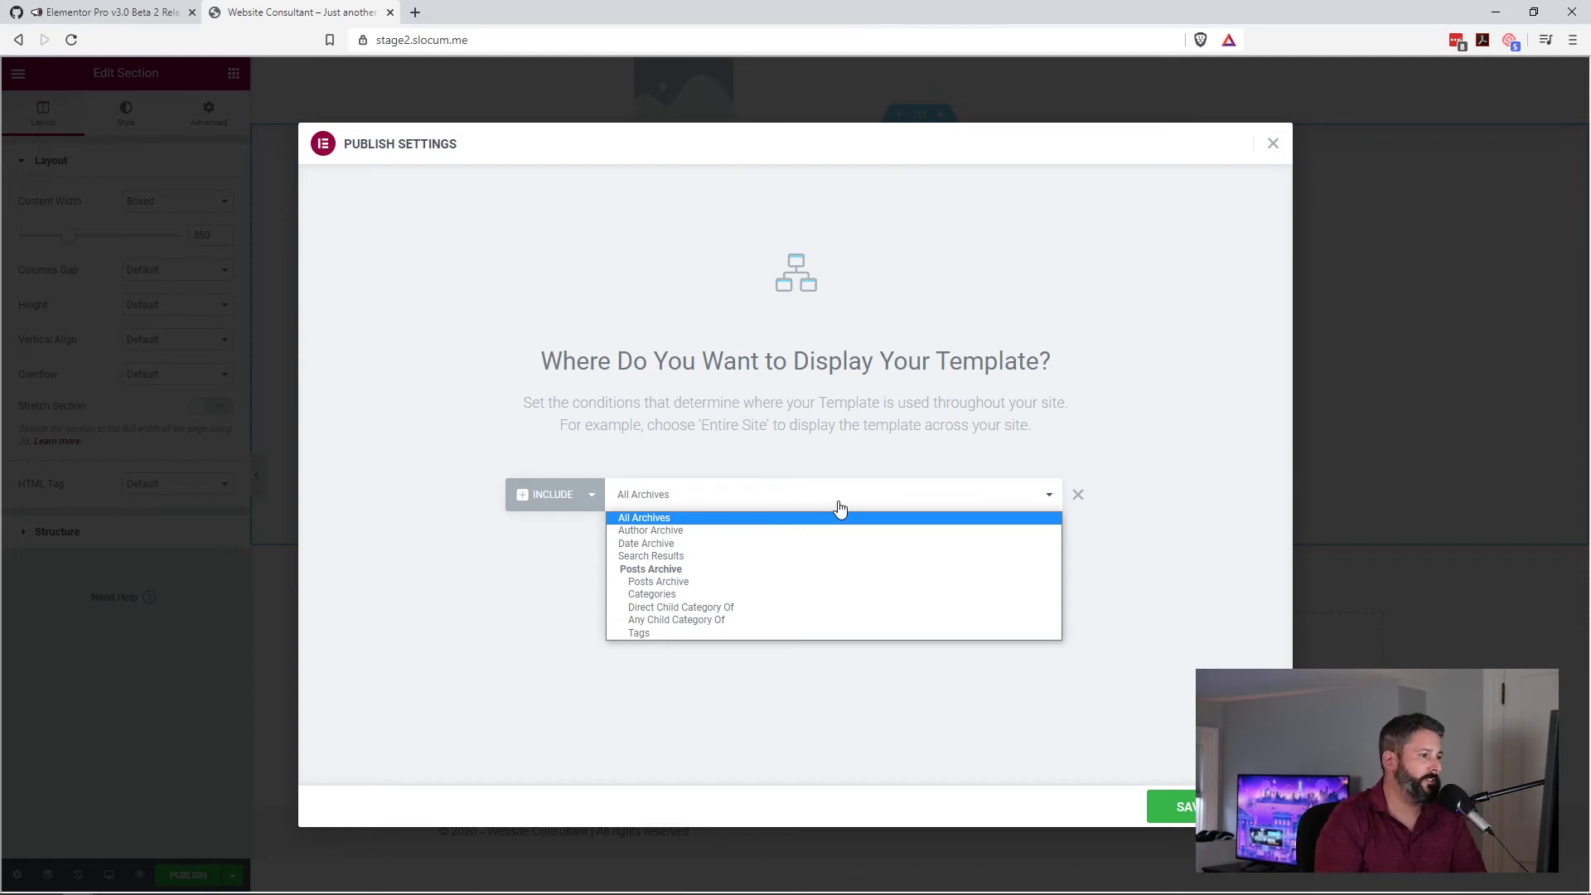
pyautogui.click(839, 593)
pyautogui.click(1175, 806)
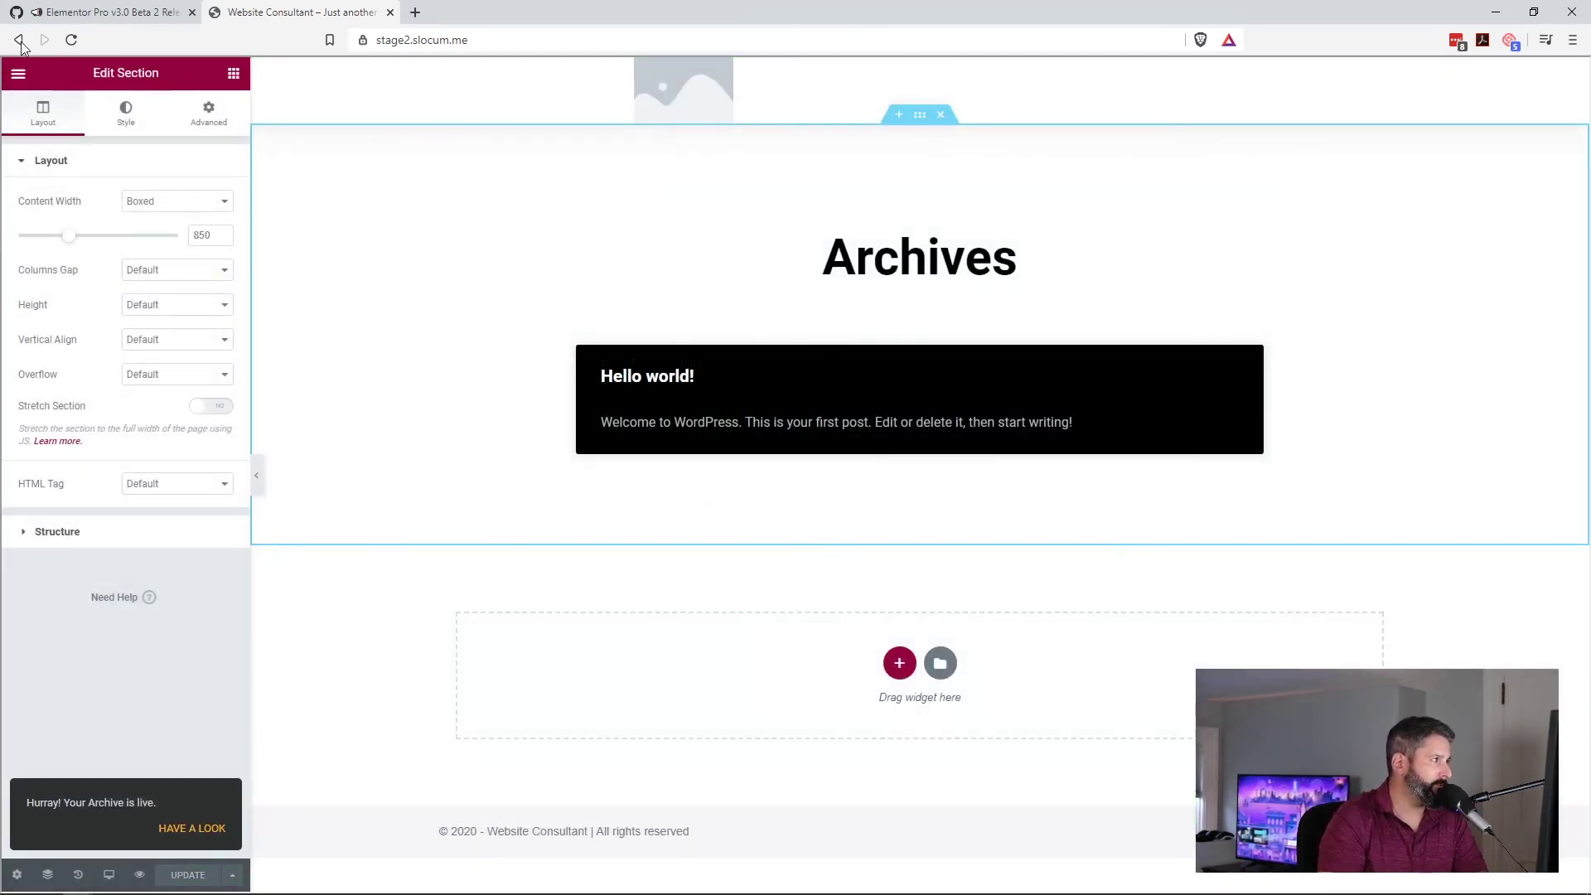
pyautogui.click(16, 74)
# Return to the Theme Builder, visit the import screen, and review all site parts: Header #36 and Archive #41
pyautogui.click(108, 184)
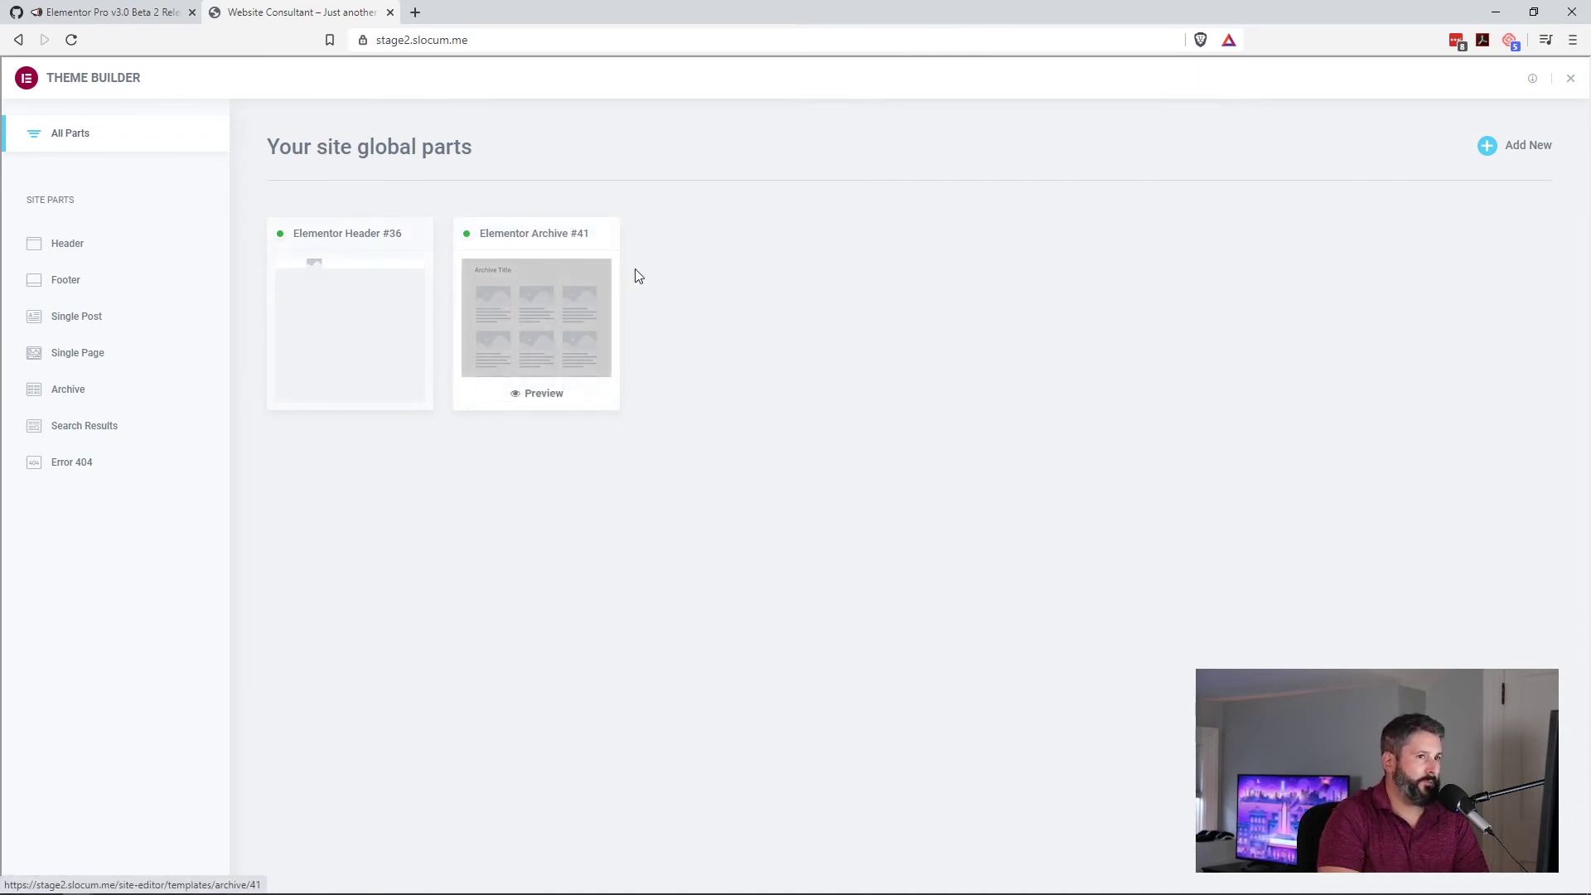
pyautogui.click(1534, 81)
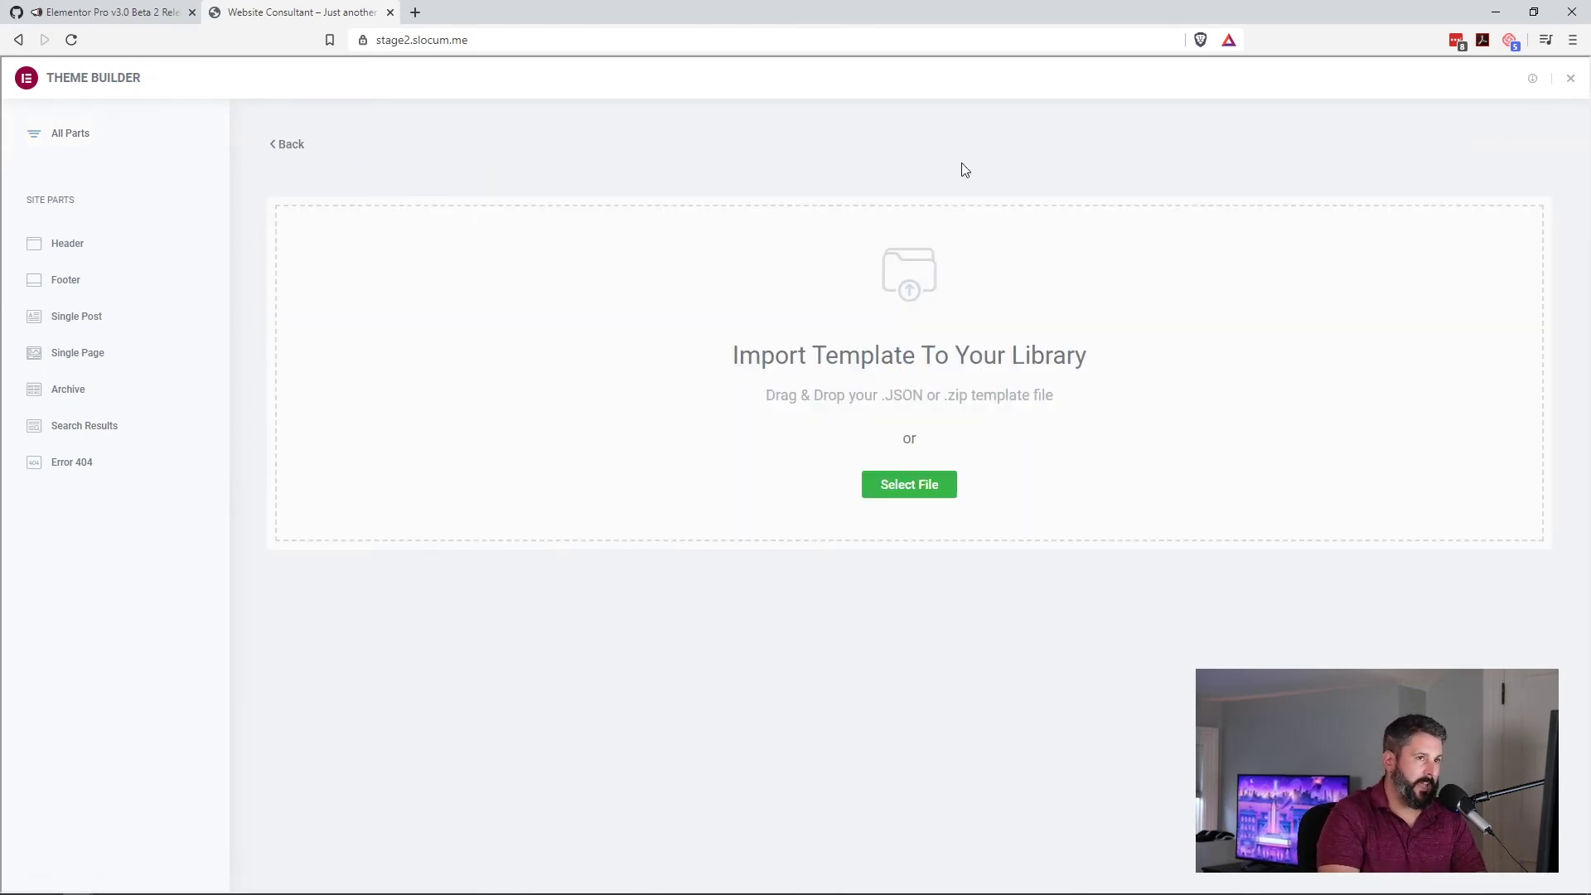
pyautogui.click(100, 148)
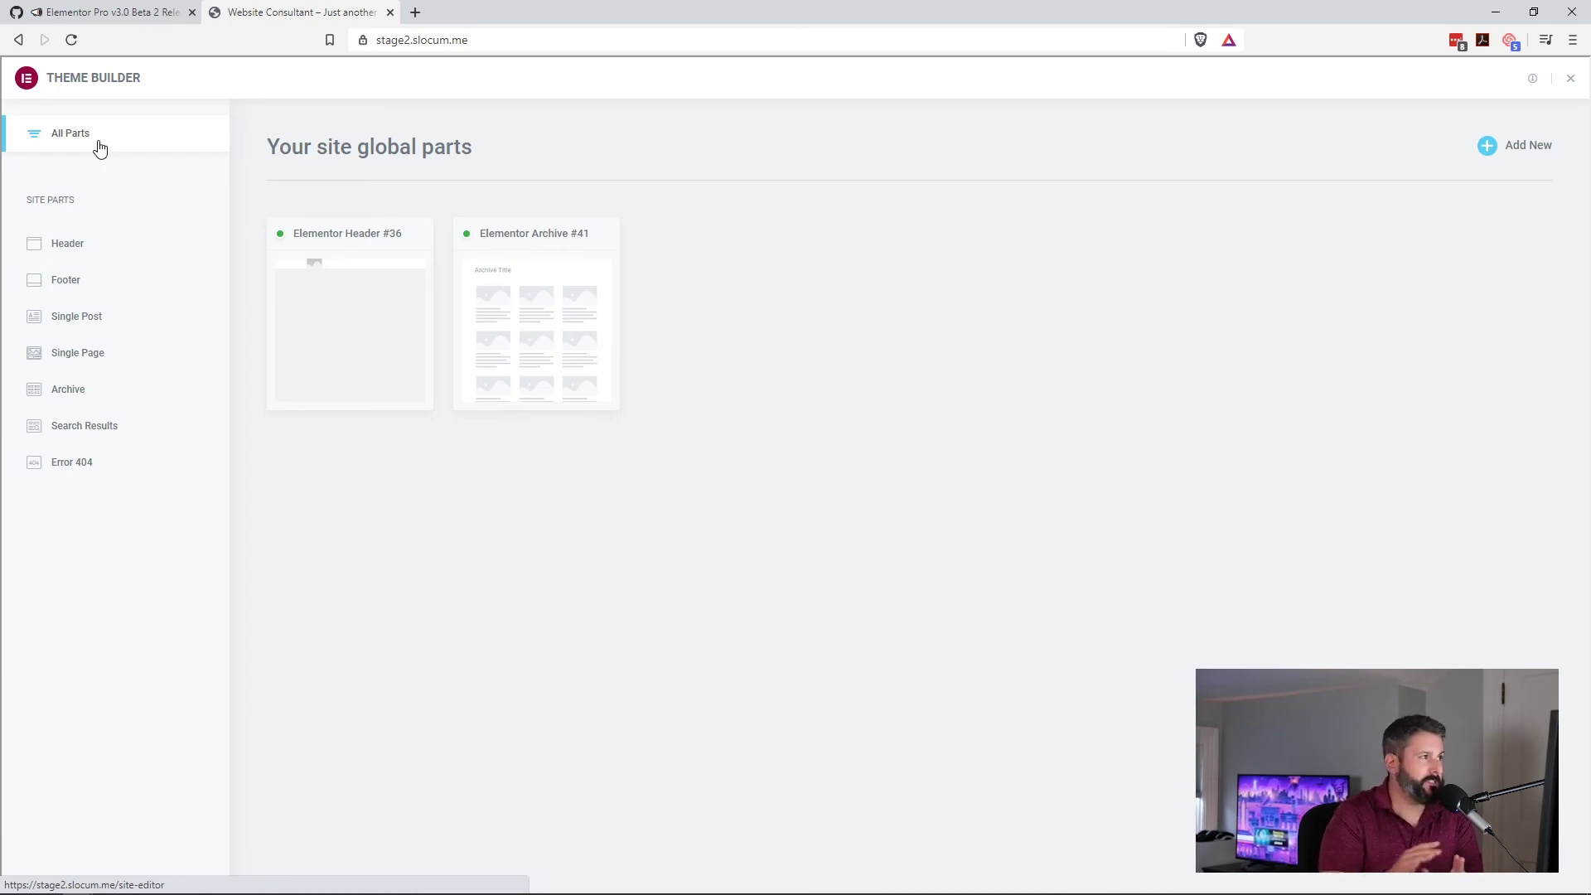
# Skim the Elementor Pro v3.0 Beta 2 release notes on GitHub, then return to the Theme Builder
pyautogui.click(165, 17)
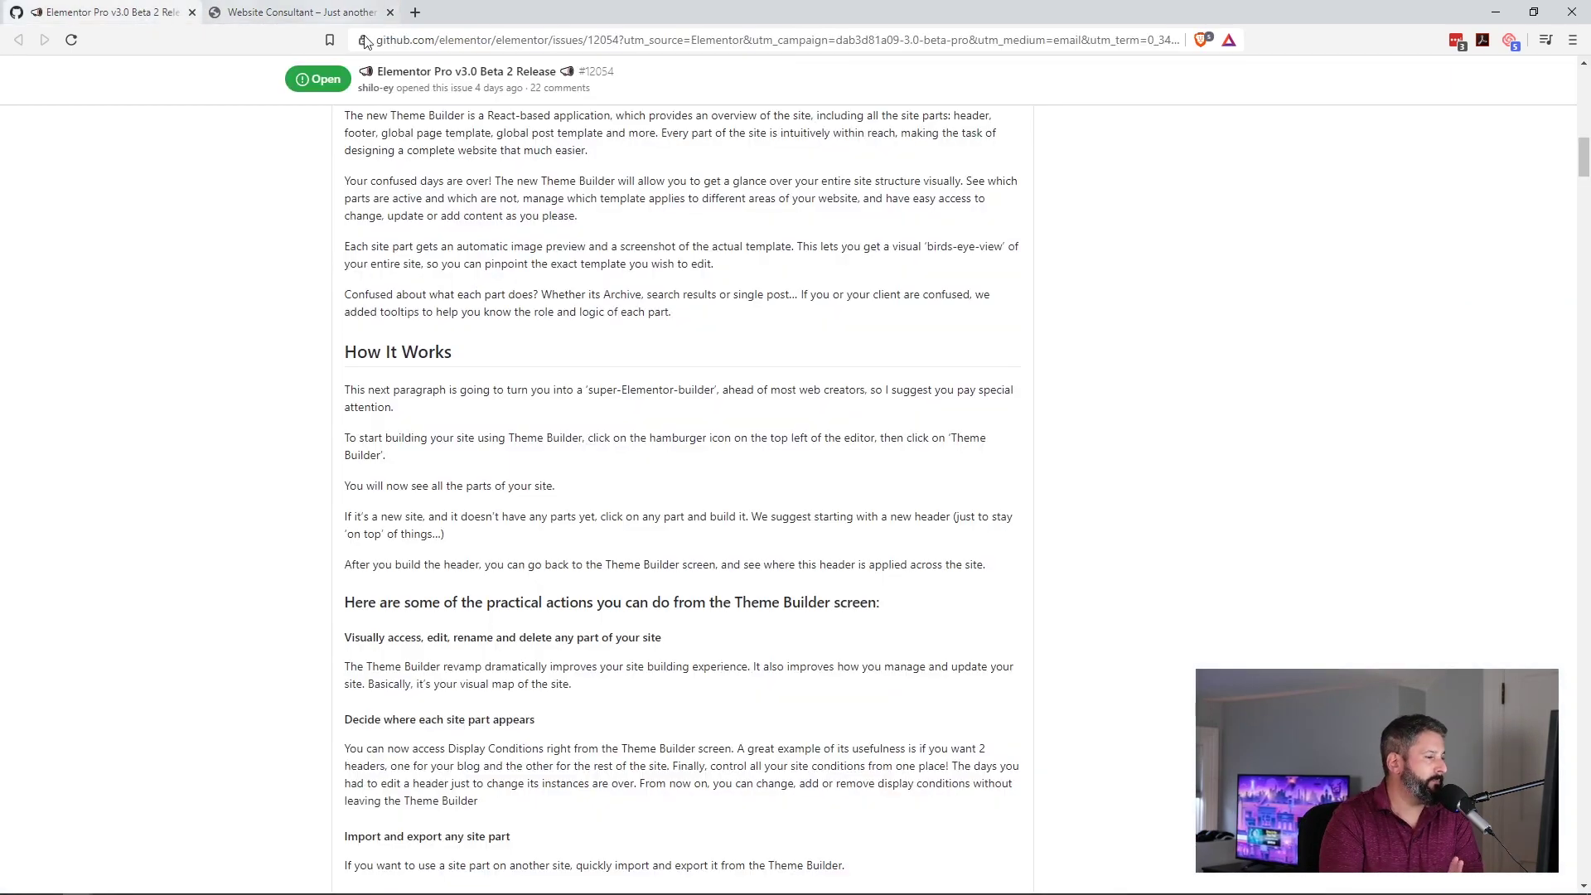
pyautogui.scroll(-9, 510, 276)
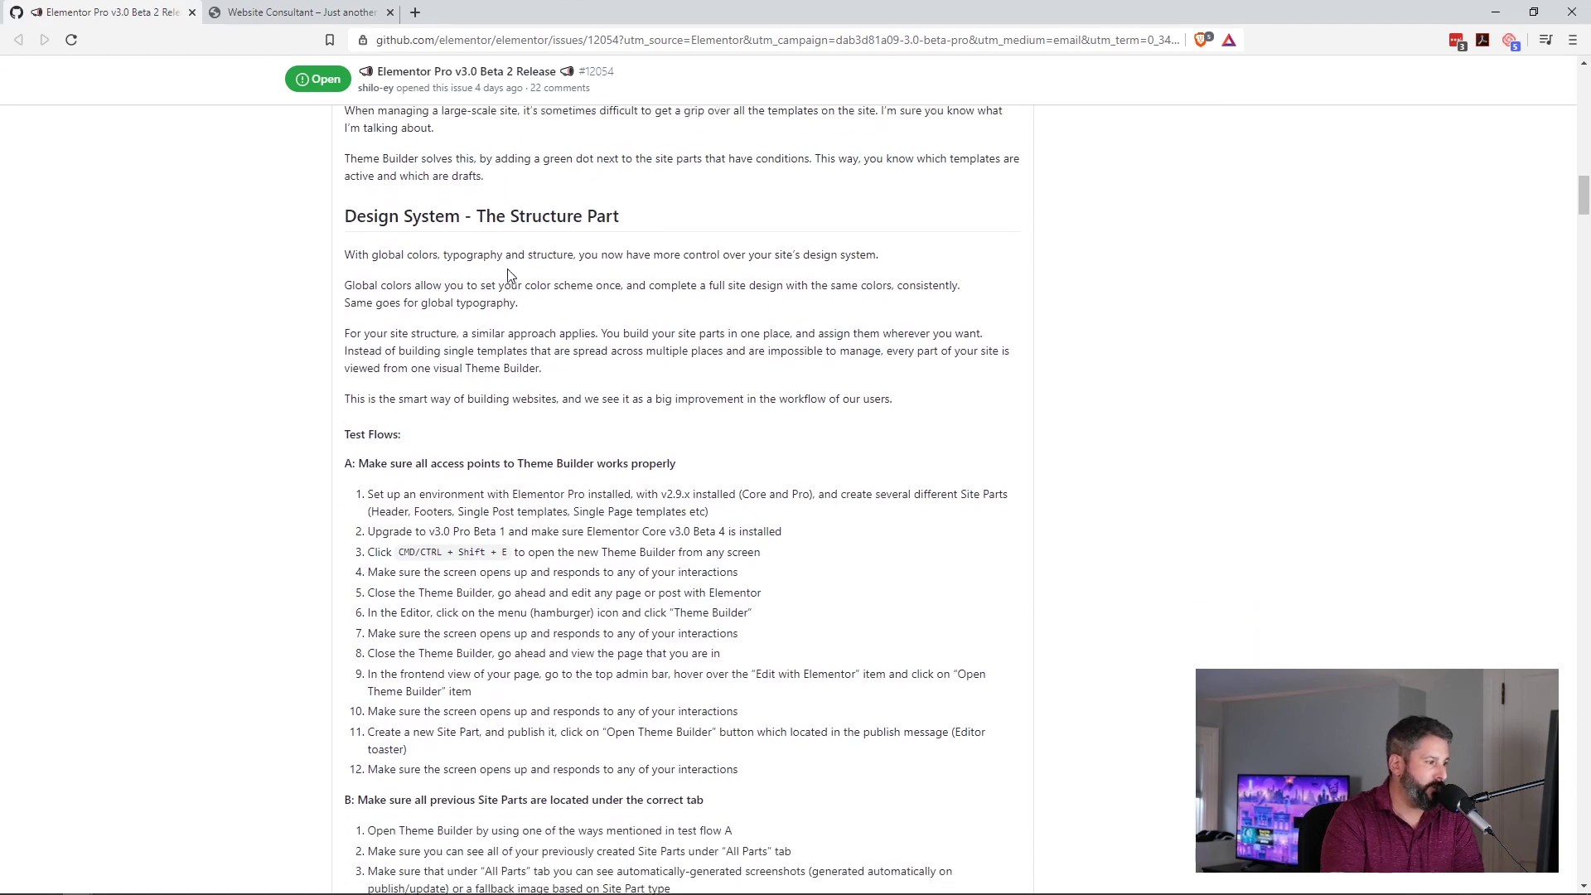
pyautogui.scroll(-11, 510, 276)
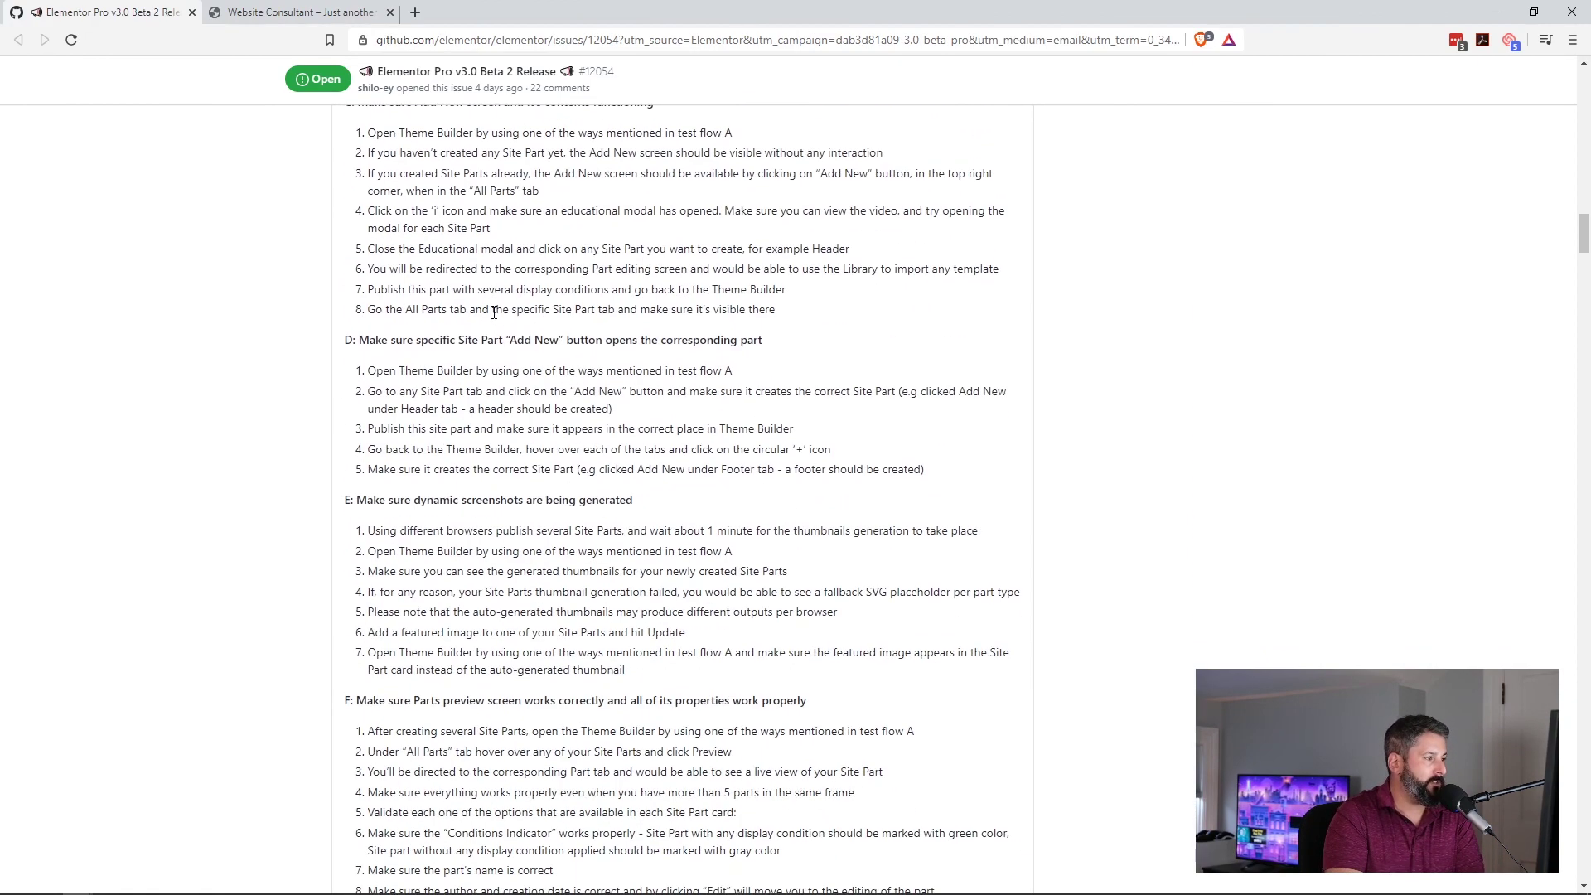
pyautogui.scroll(-4, 493, 312)
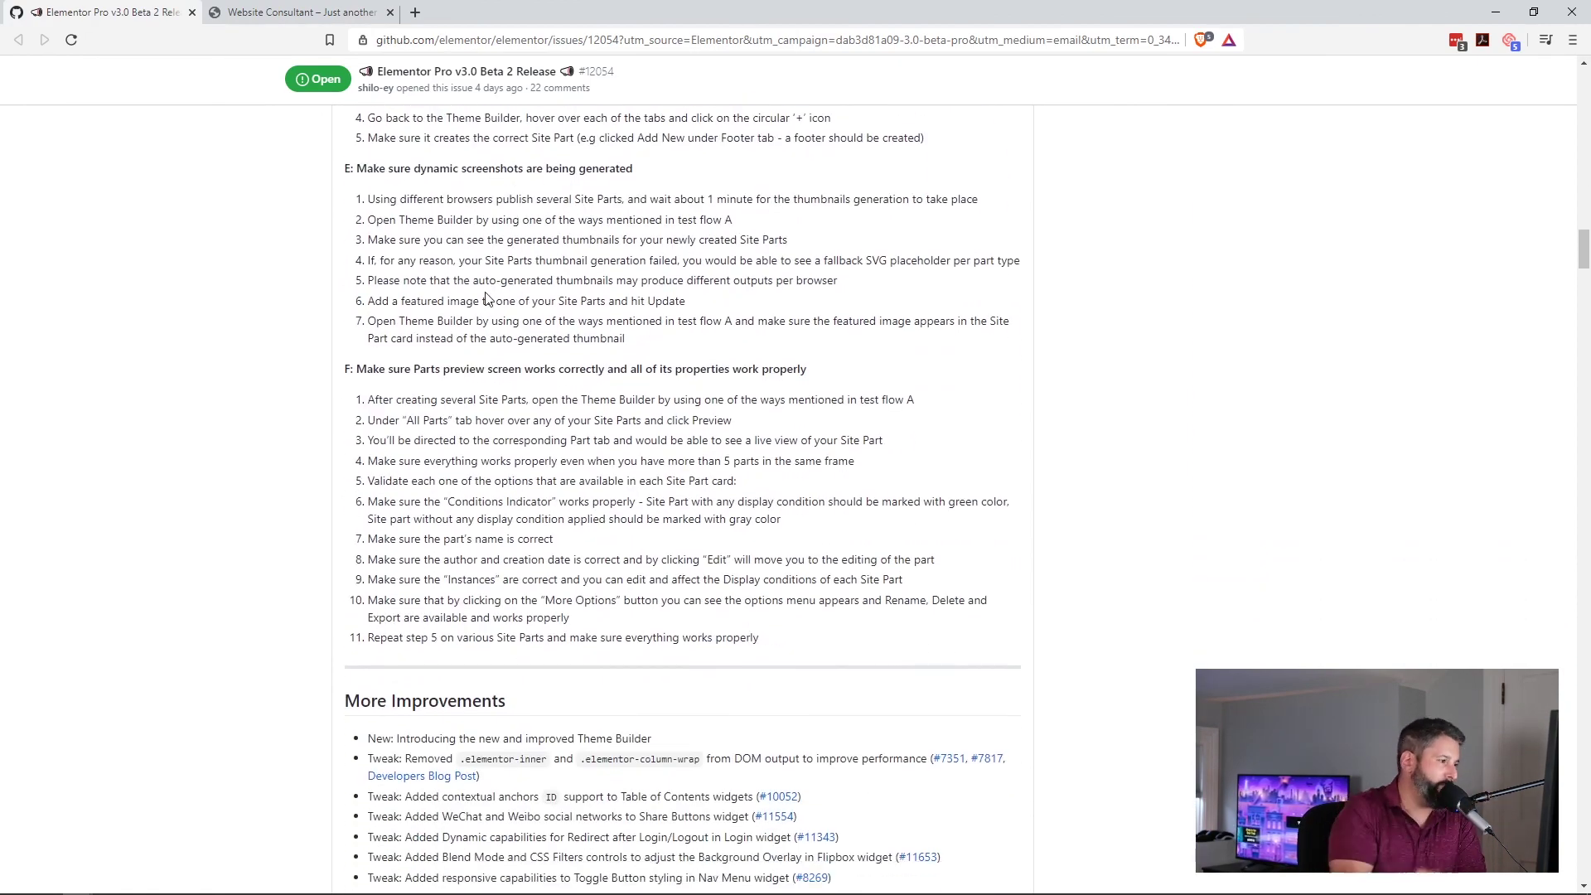
pyautogui.scroll(5, 487, 298)
pyautogui.scroll(2, 427, 470)
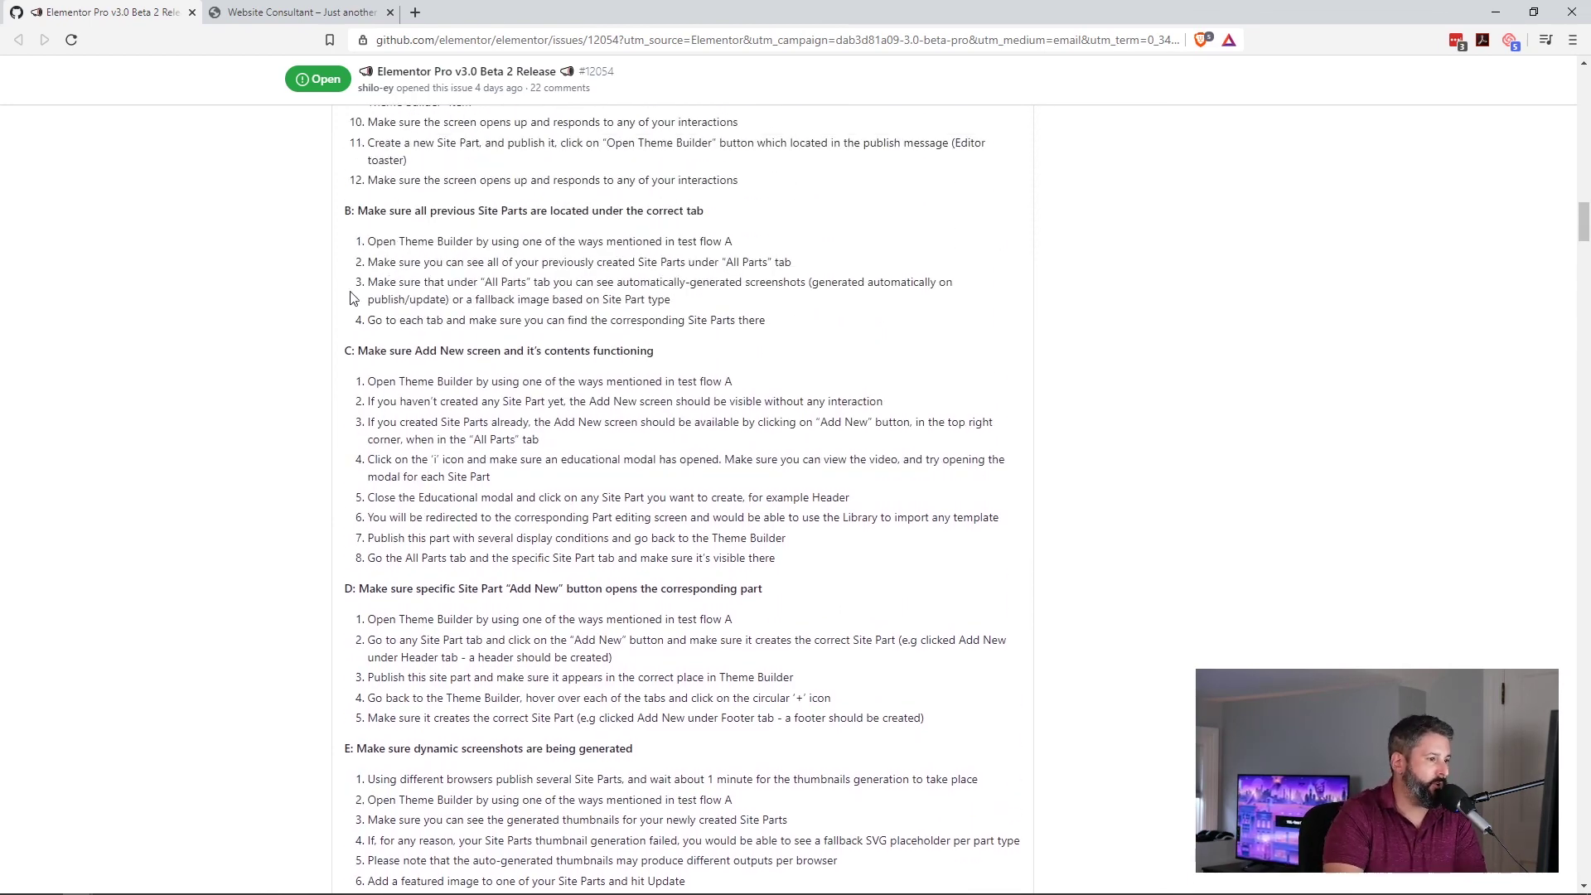
pyautogui.scroll(20, 351, 298)
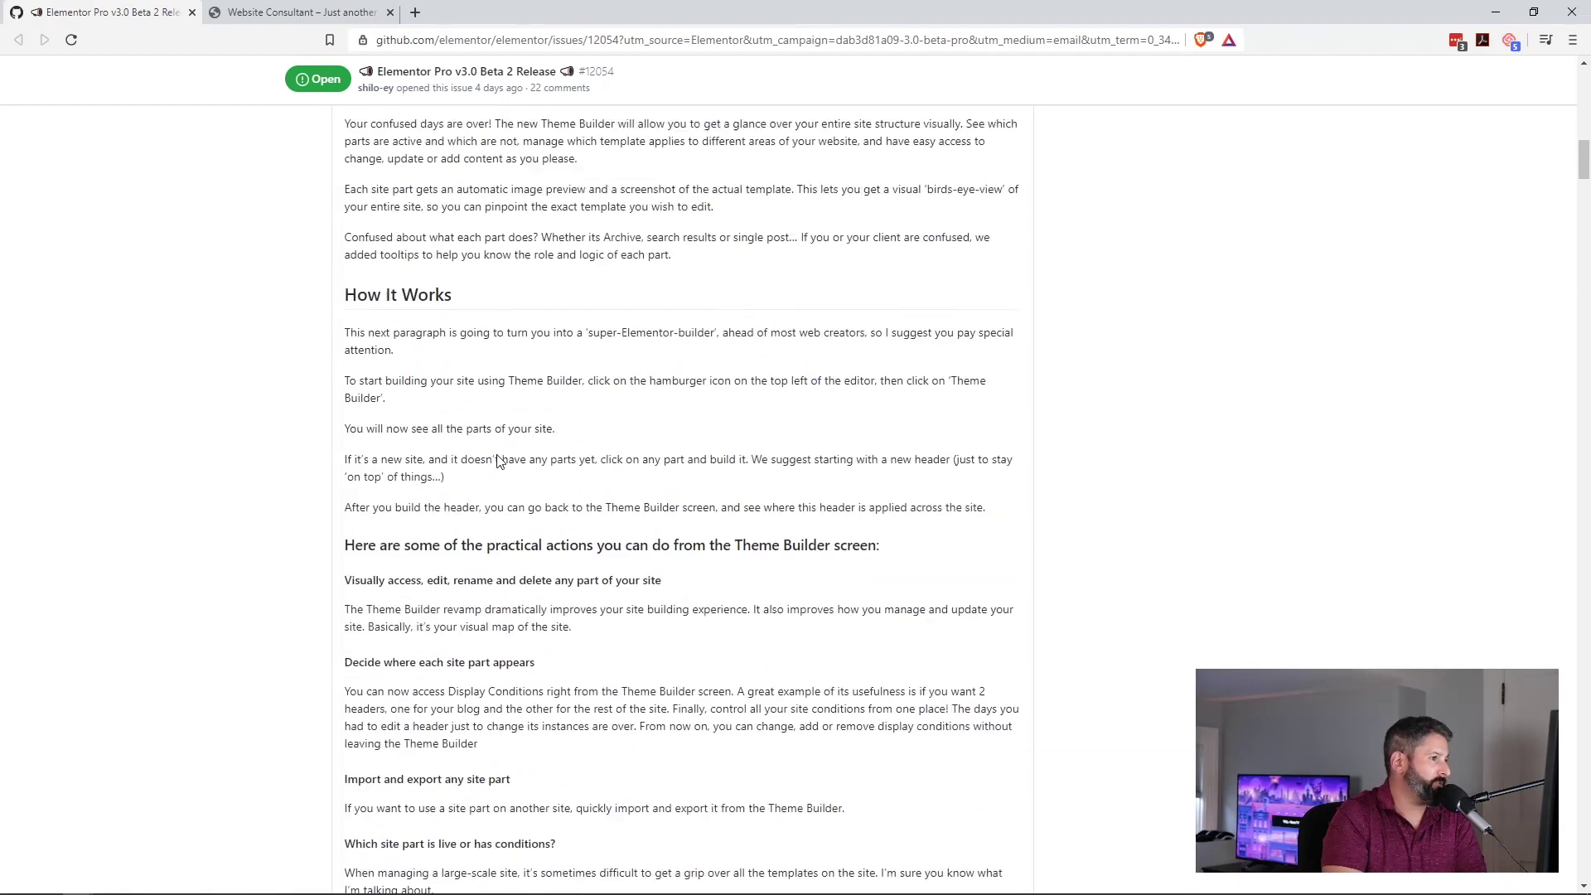
pyautogui.scroll(10, 497, 460)
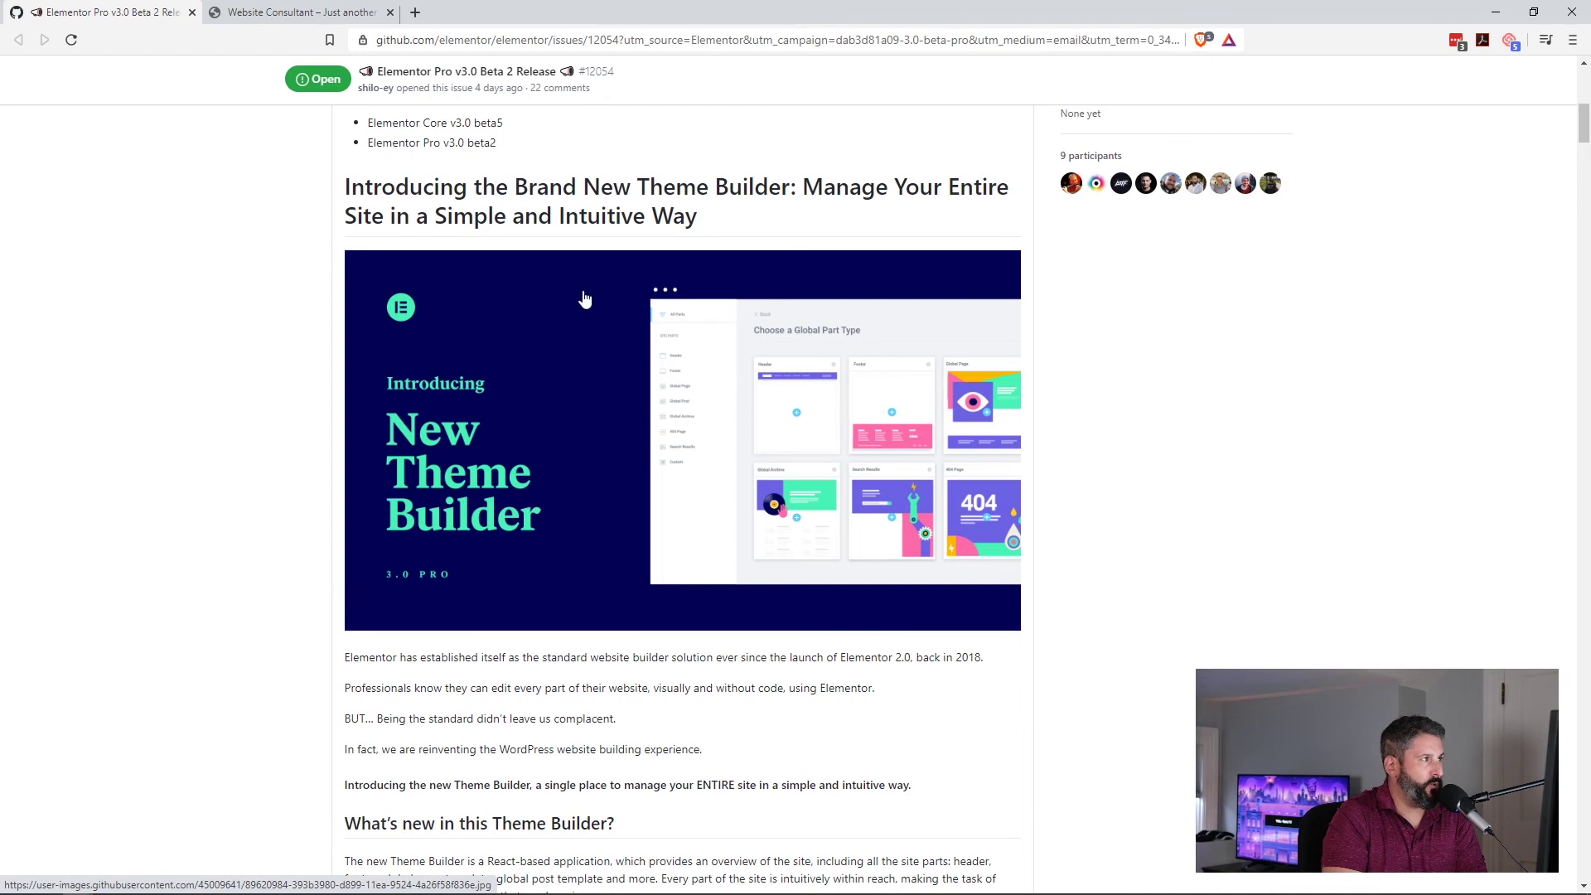
pyautogui.click(303, 11)
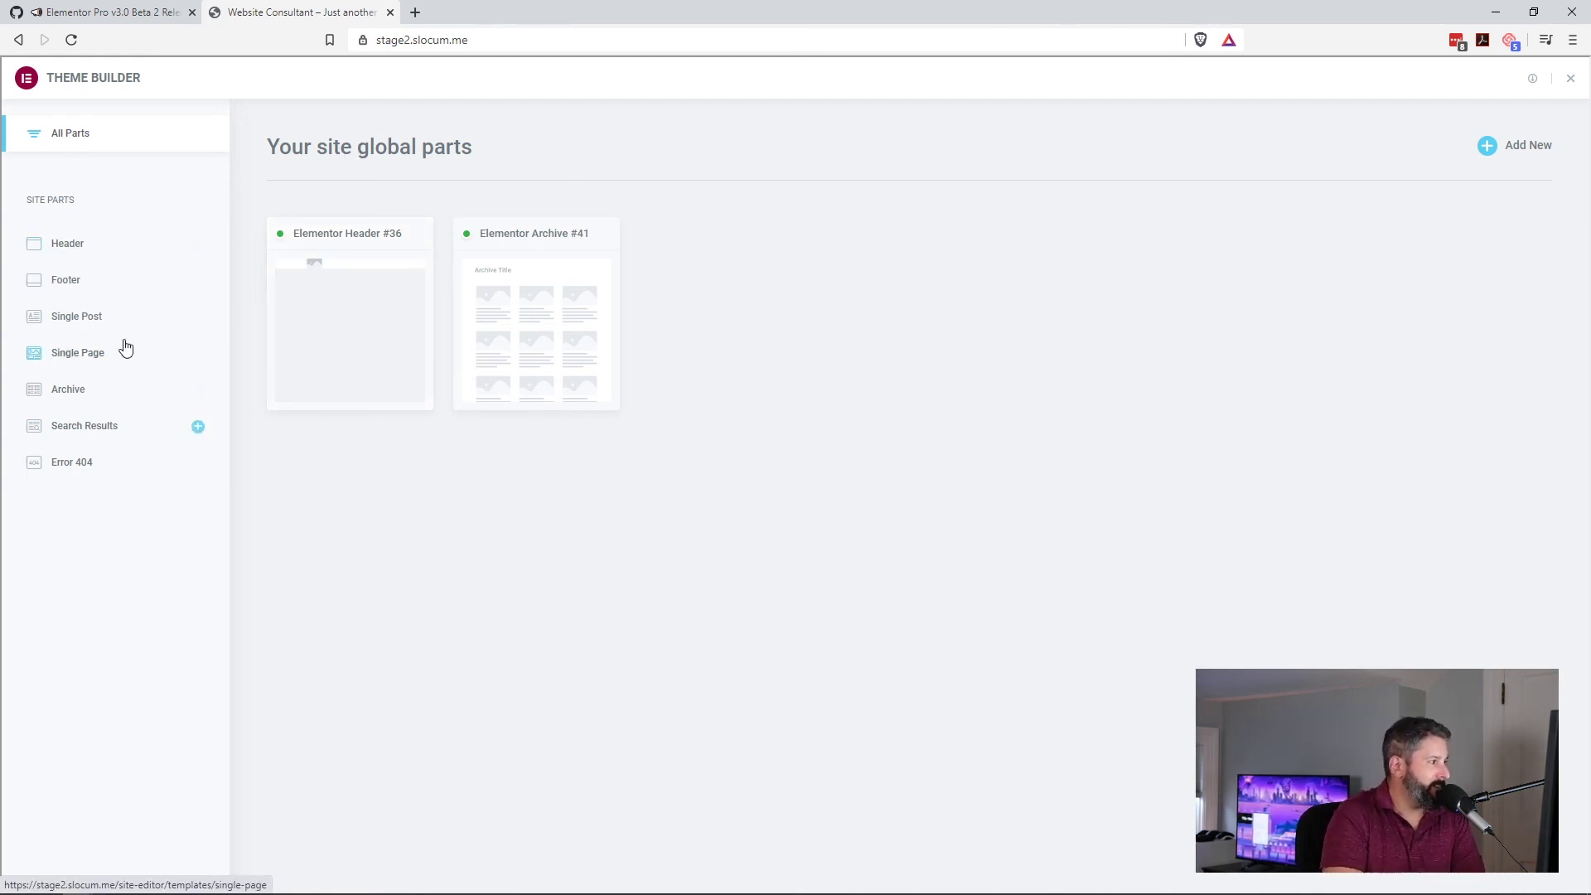
# Show the Header templates, where Elementor Header #36 applies to the Entire Site
pyautogui.click(100, 251)
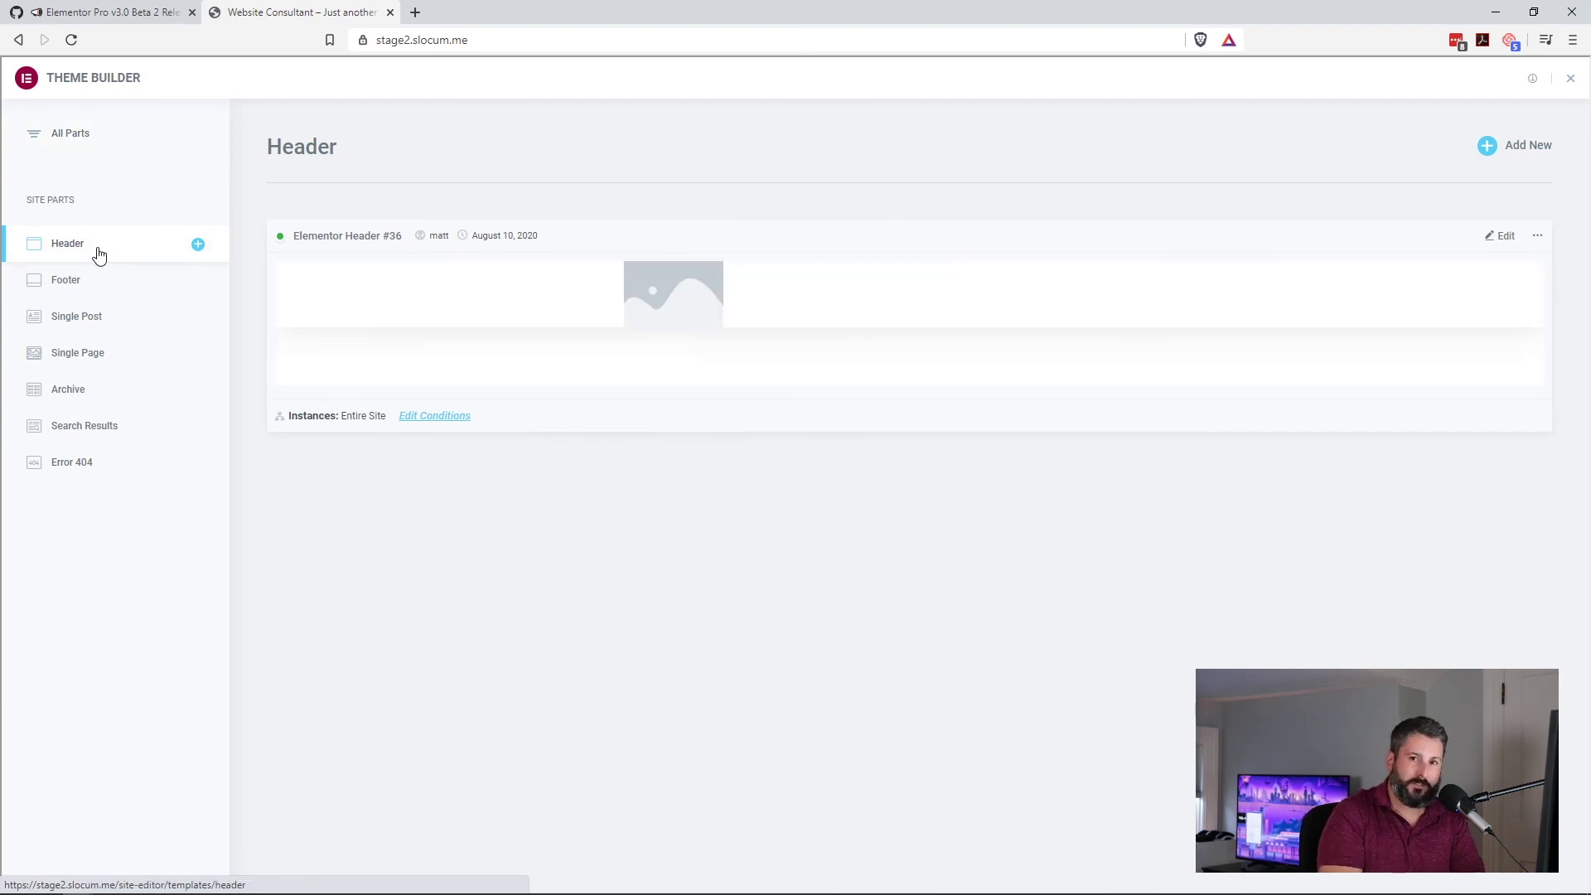